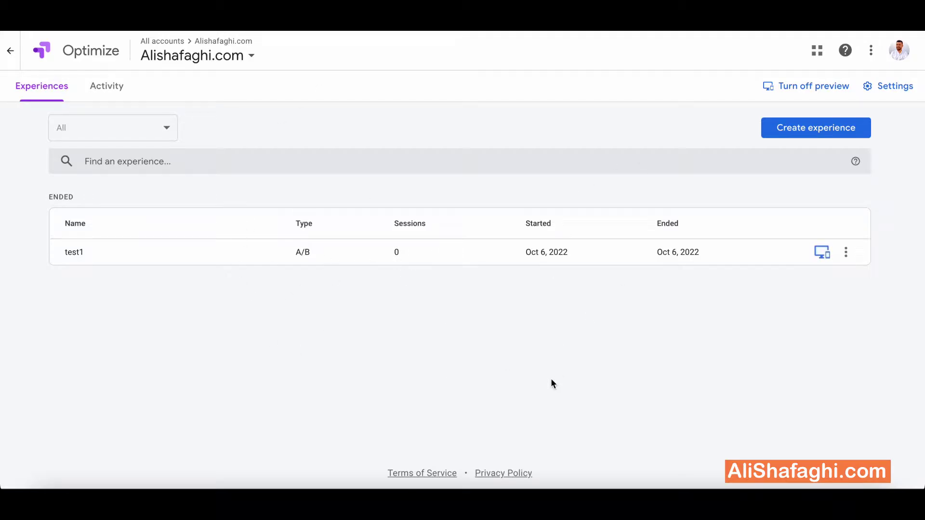
Create a new A/B test experience named 'Test2' for the site's home page.
left_click(794, 132)
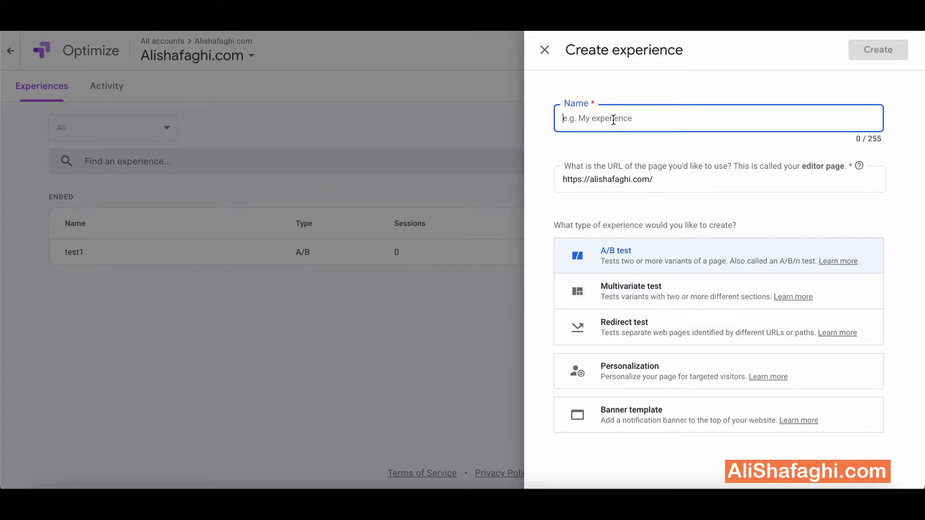
type("T")
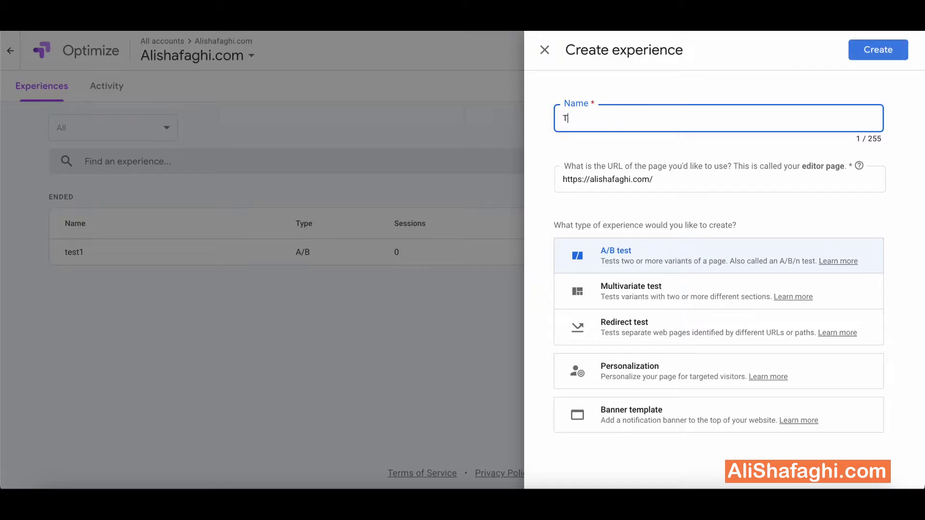
type("est2")
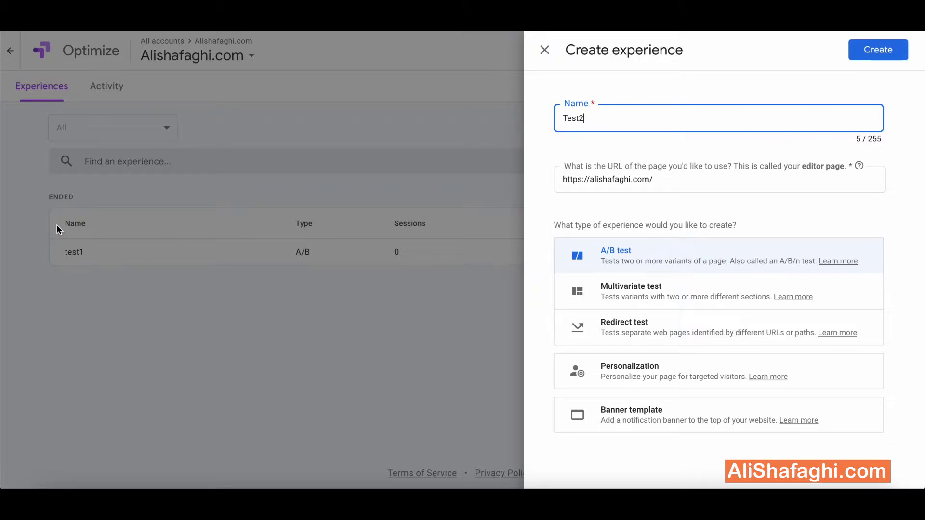
left_click(868, 50)
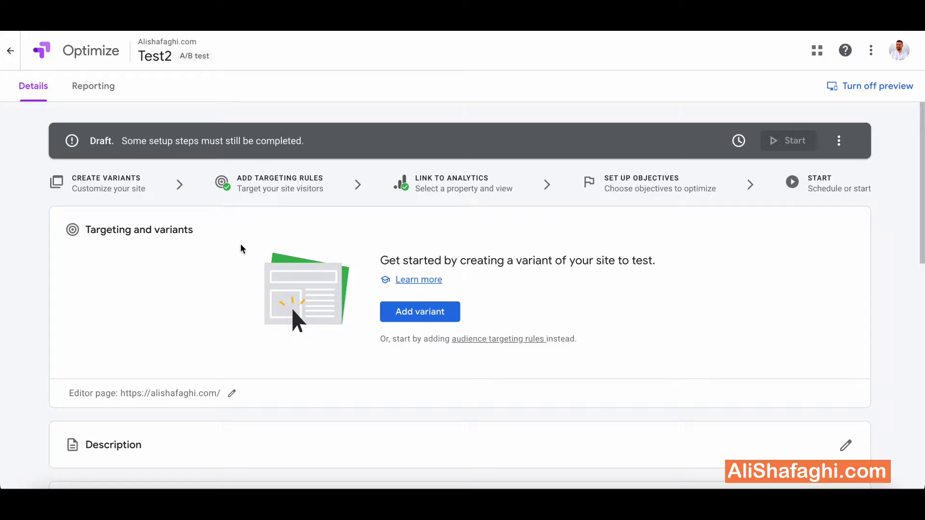
Add a variant named 'Change CTA Color' weighted 50% against the Original.
scroll(239, 248, "down", 1)
left_click(421, 274)
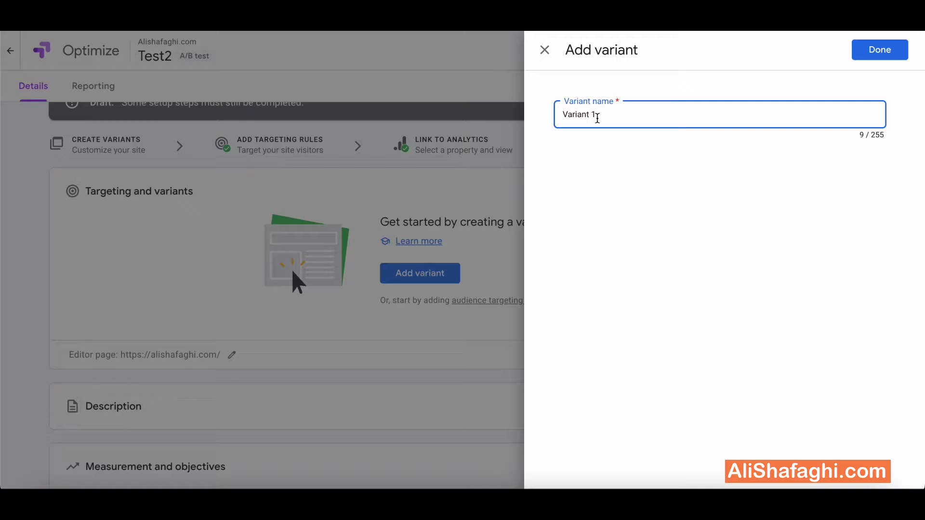
triple_click(597, 118)
type("Origi")
key("BackSpace")
key("BackSpace")
key("BackSpace")
key("BackSpace")
key("BackSpace")
type("Change CTA Color")
left_click(880, 47)
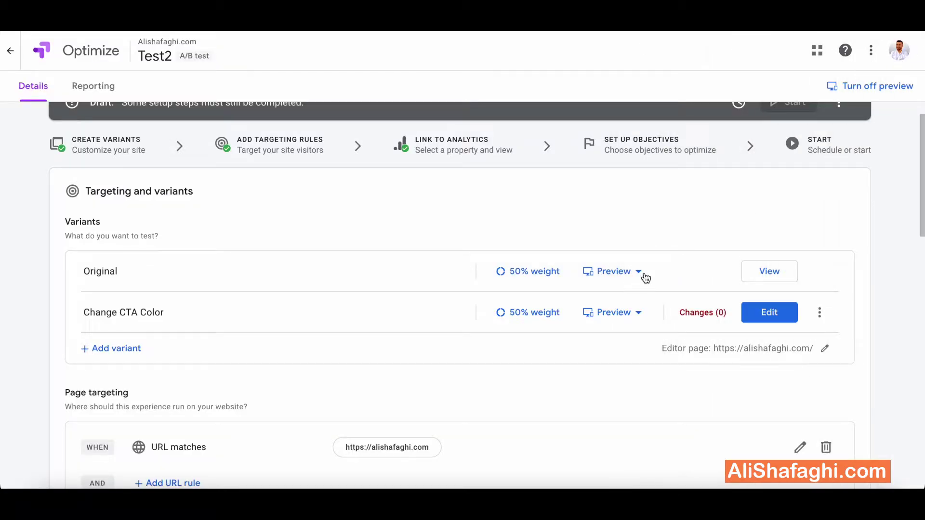
scroll(615, 310, "down", 1)
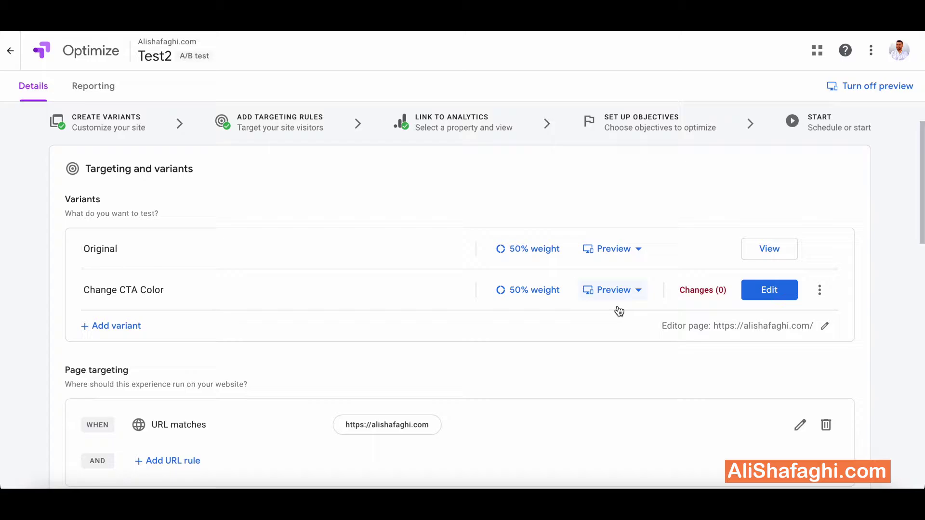
Open the Change CTA Color variant in the visual editor and select page elements.
left_click(773, 291)
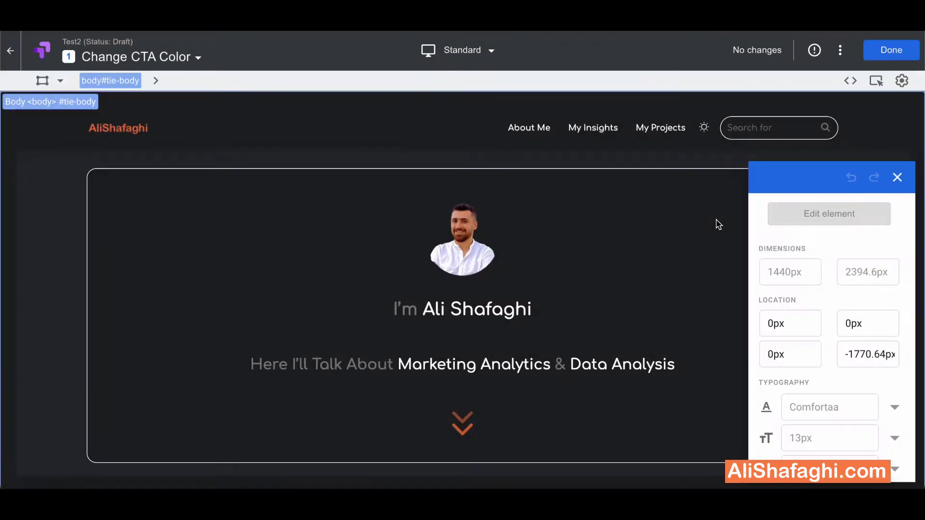
left_click(717, 224)
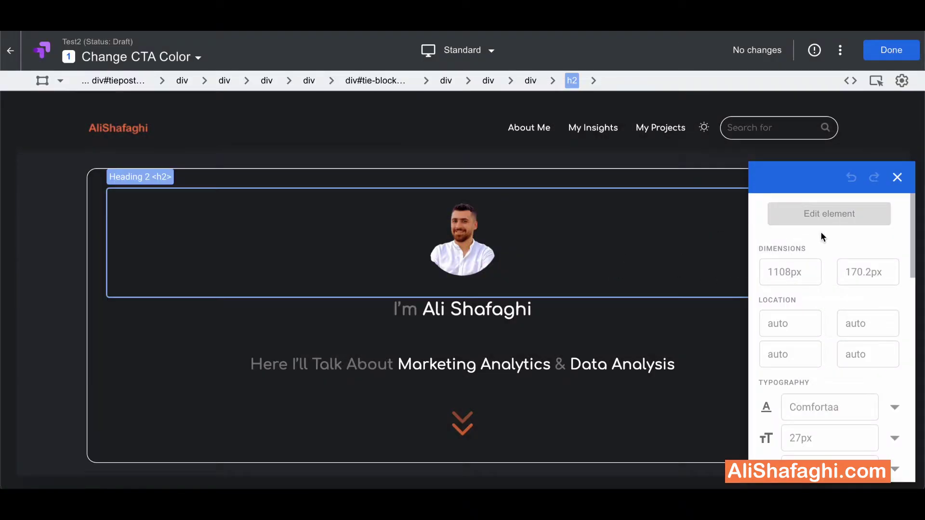
right_click(896, 178)
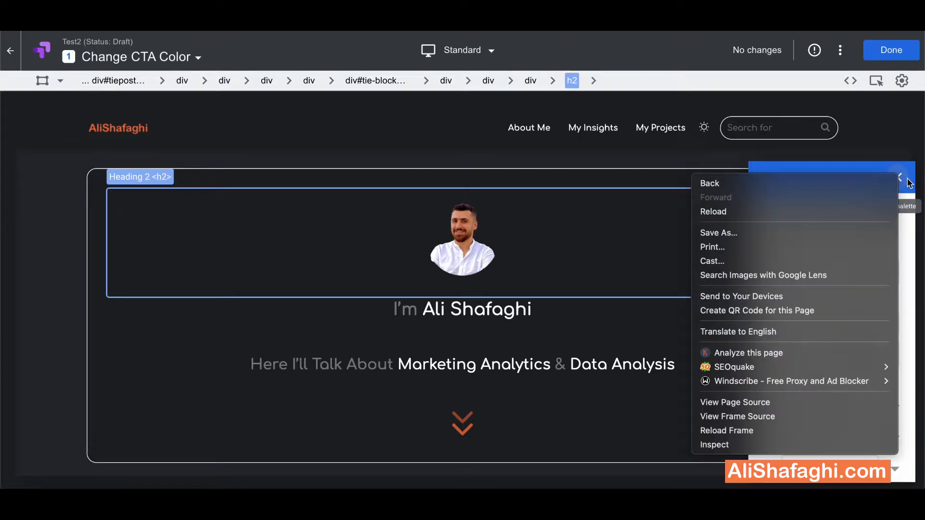
left_click(899, 151)
left_click(896, 178)
left_click(878, 161)
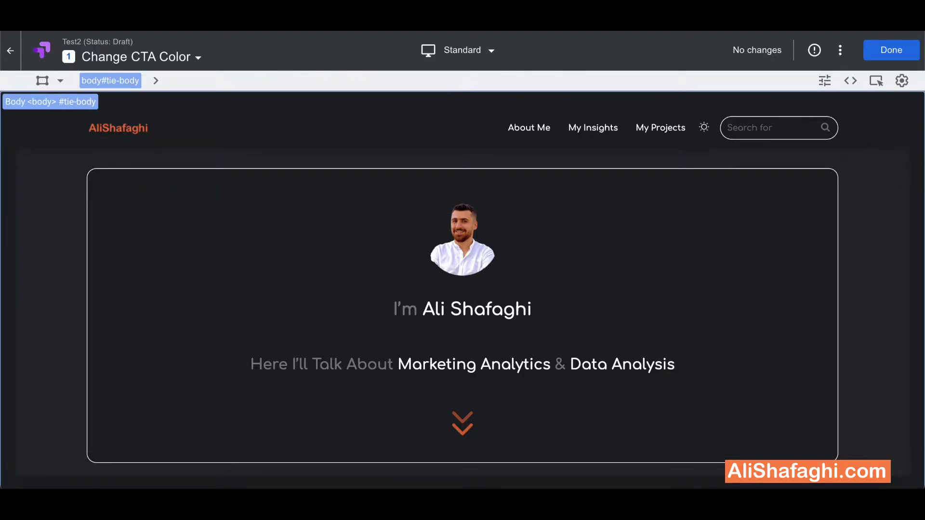
left_click(463, 236)
scroll(526, 333, "down", 3)
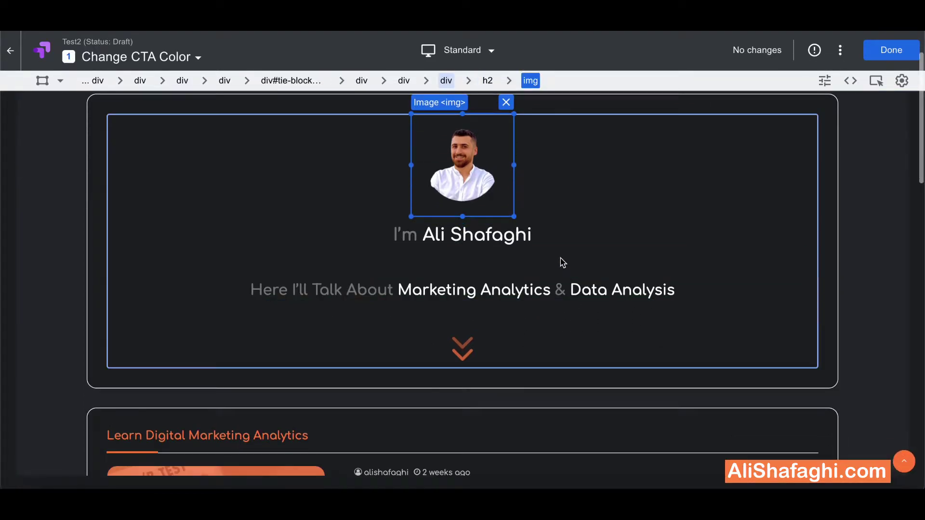
Select the tagline heading below the name and bring up its editing options.
left_click(540, 238)
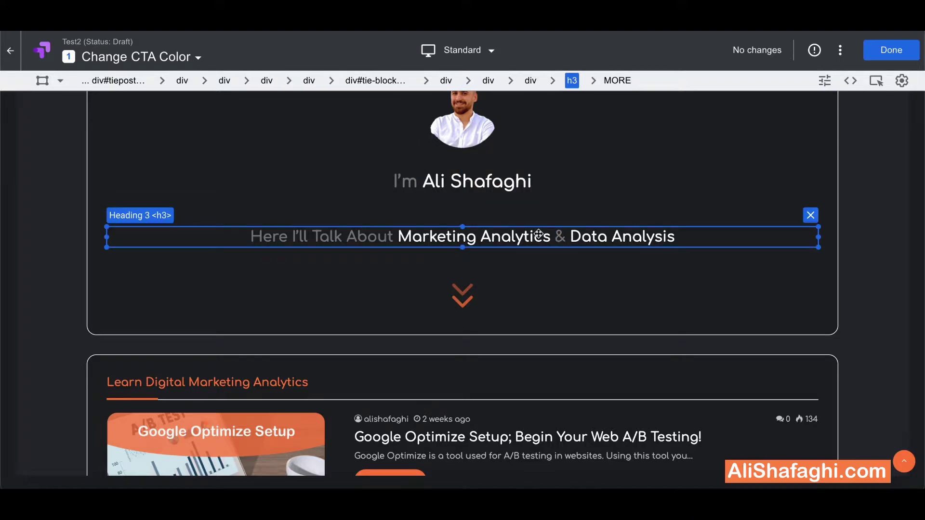
scroll(607, 174, "up", 1)
scroll(607, 173, "up", 2)
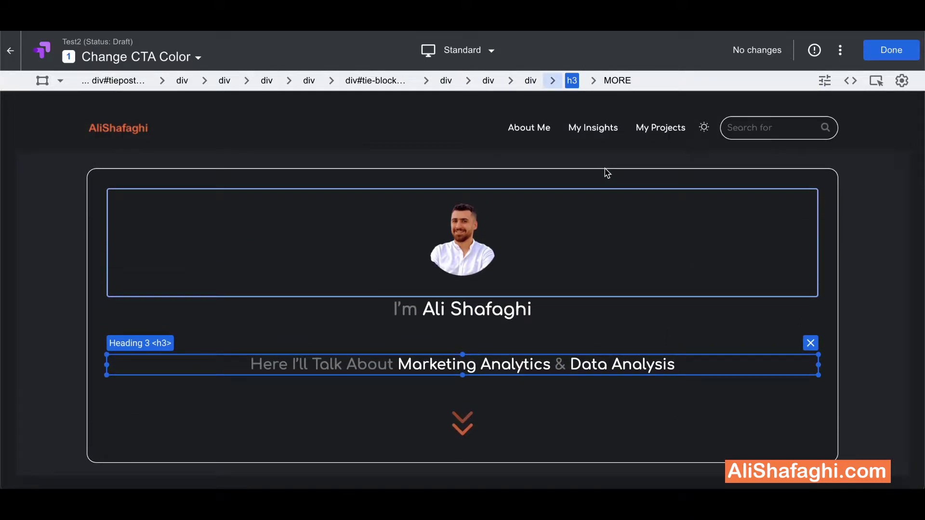
scroll(606, 173, "down", 1)
scroll(607, 174, "down", 3)
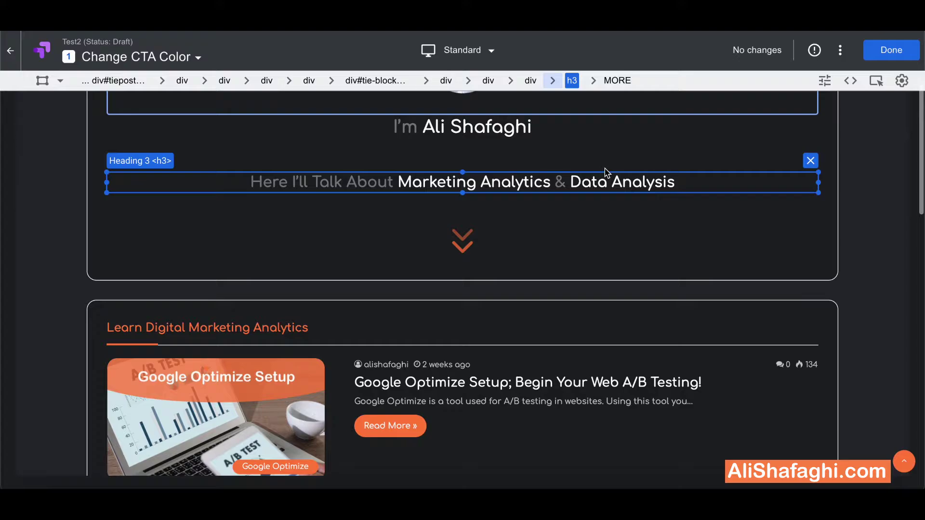
scroll(607, 174, "up", 2)
scroll(607, 173, "up", 2)
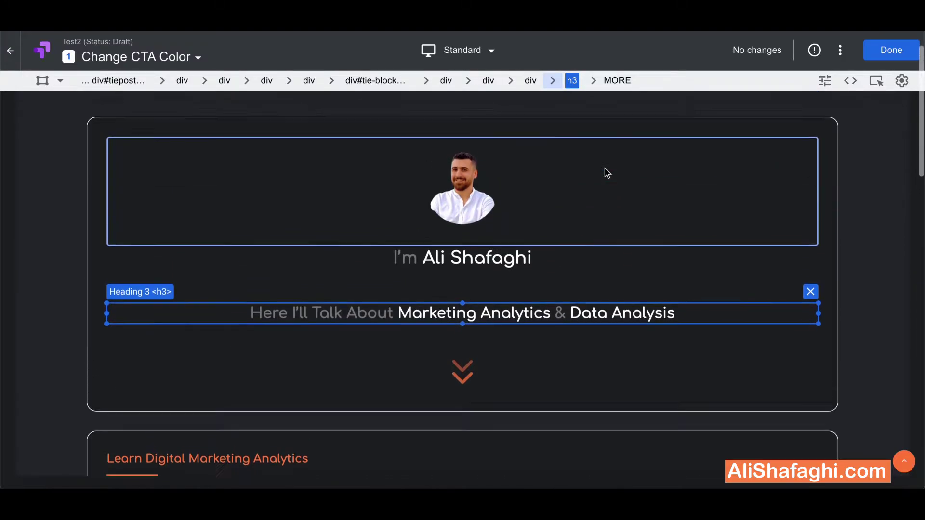
left_click(480, 325)
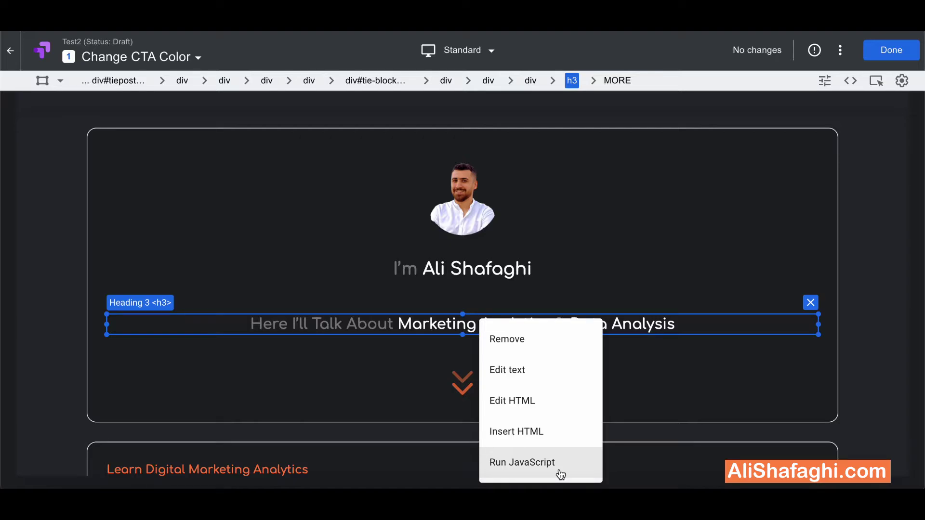
left_click(528, 340)
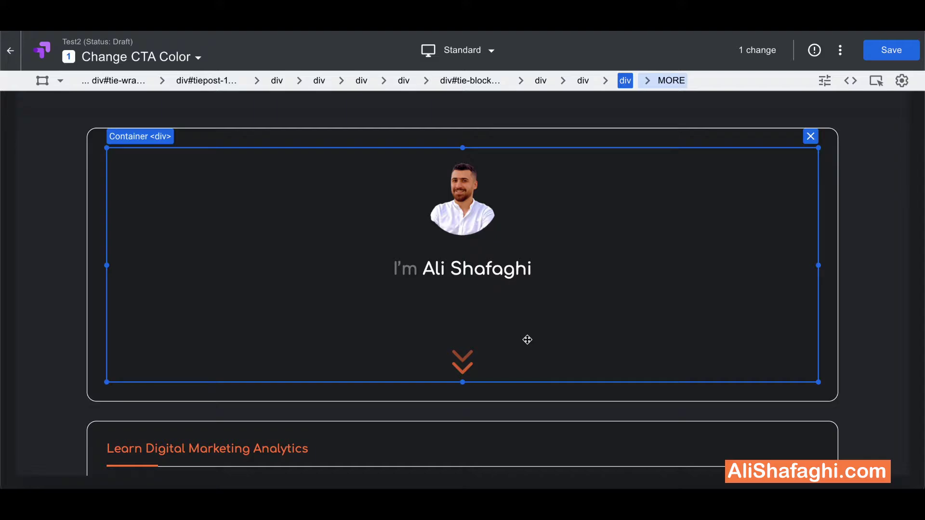
left_click(756, 50)
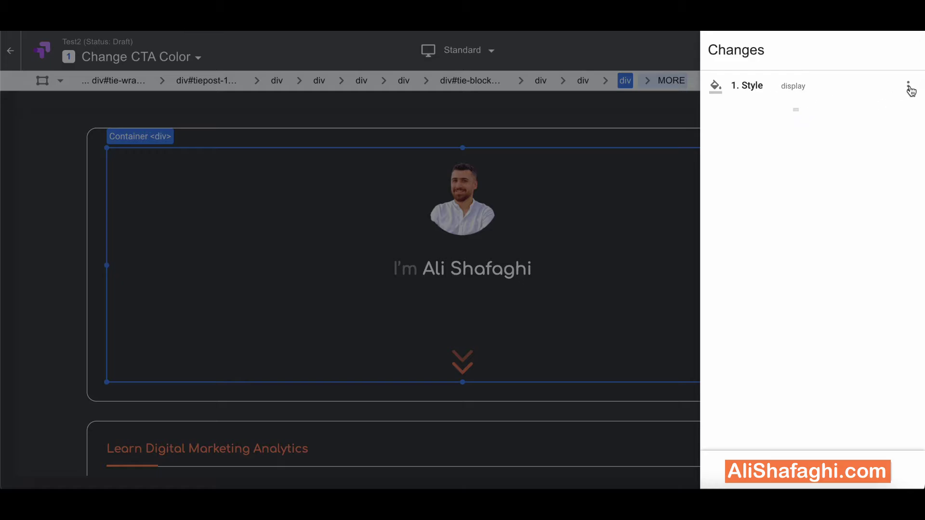
left_click(908, 87)
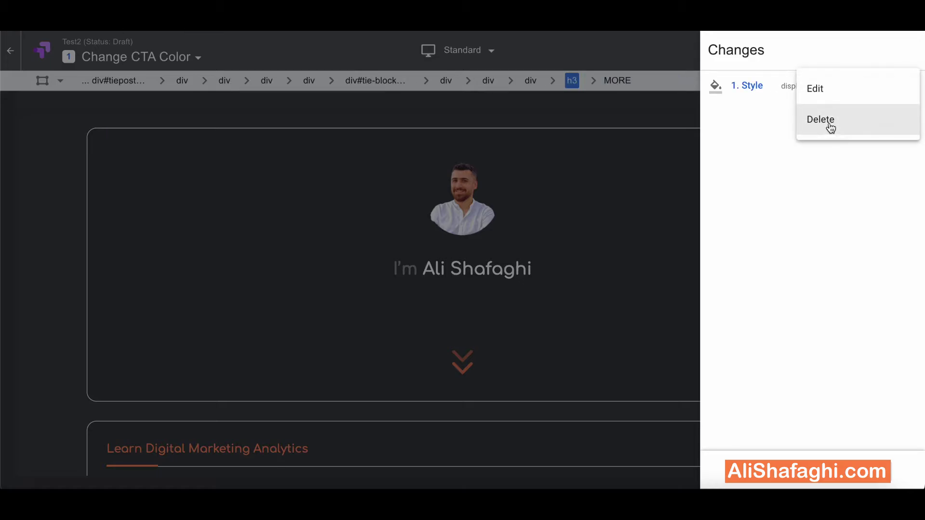
left_click(828, 126)
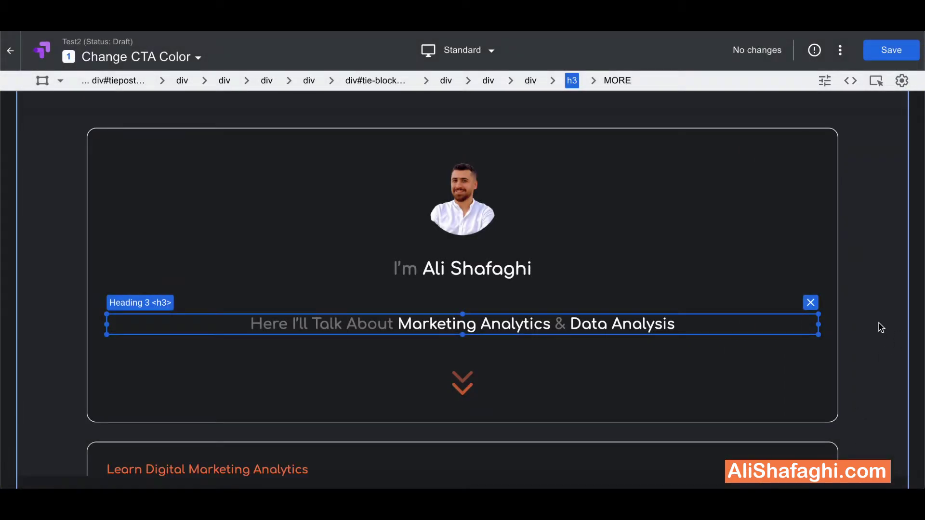
left_click(878, 324)
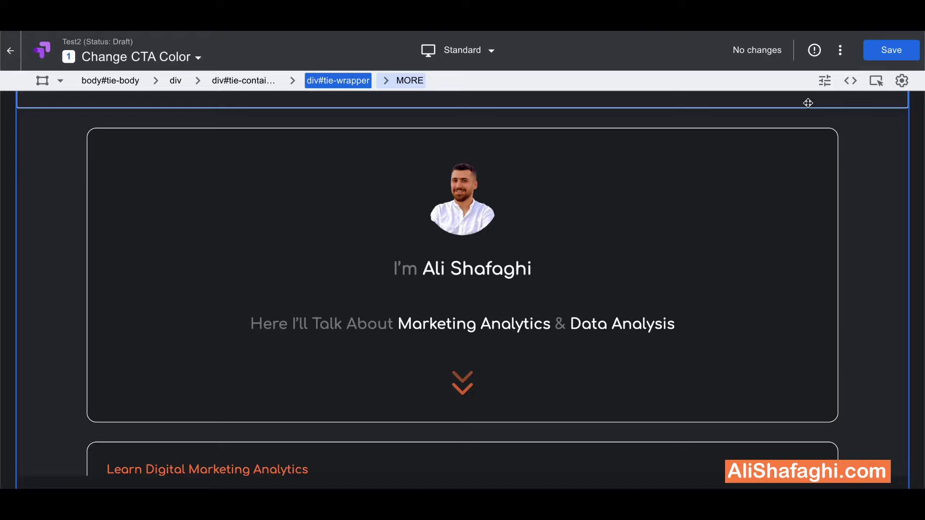
View and close the style properties and the CSS / global JavaScript options.
left_click(822, 82)
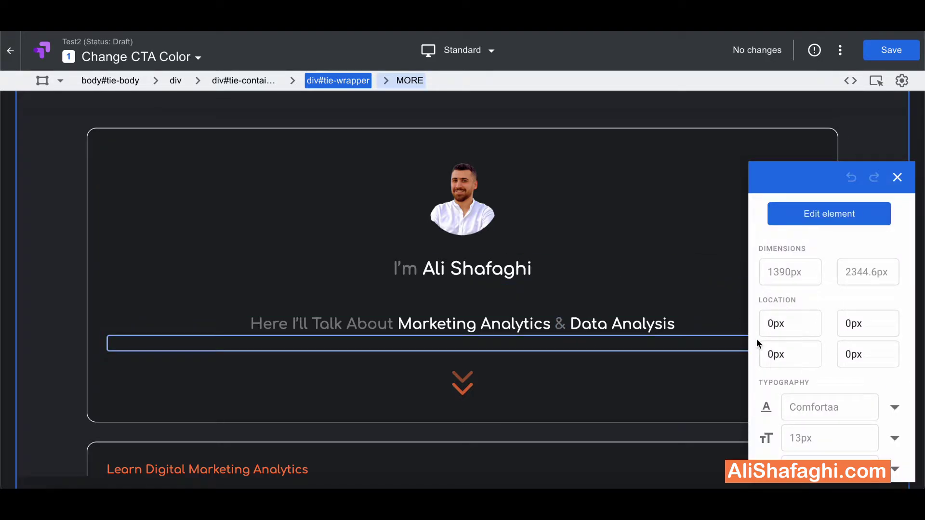
left_click(897, 178)
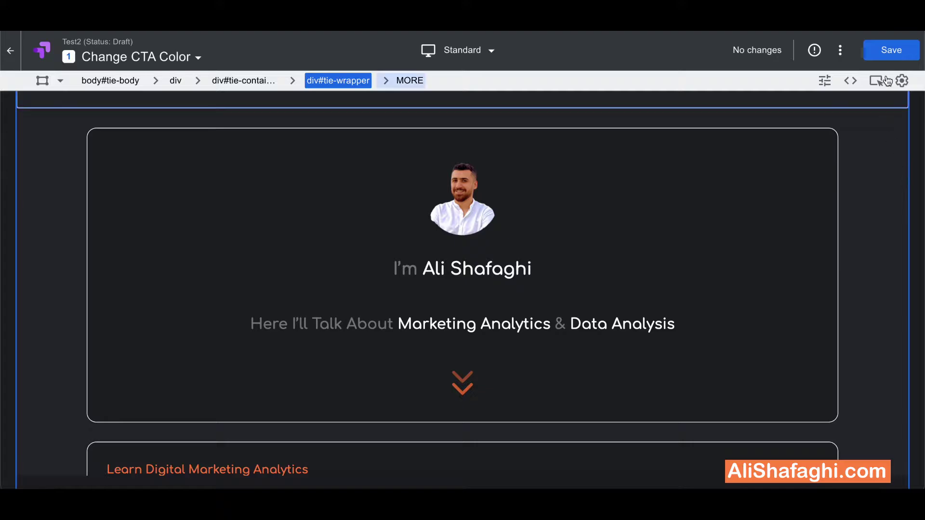
left_click(850, 82)
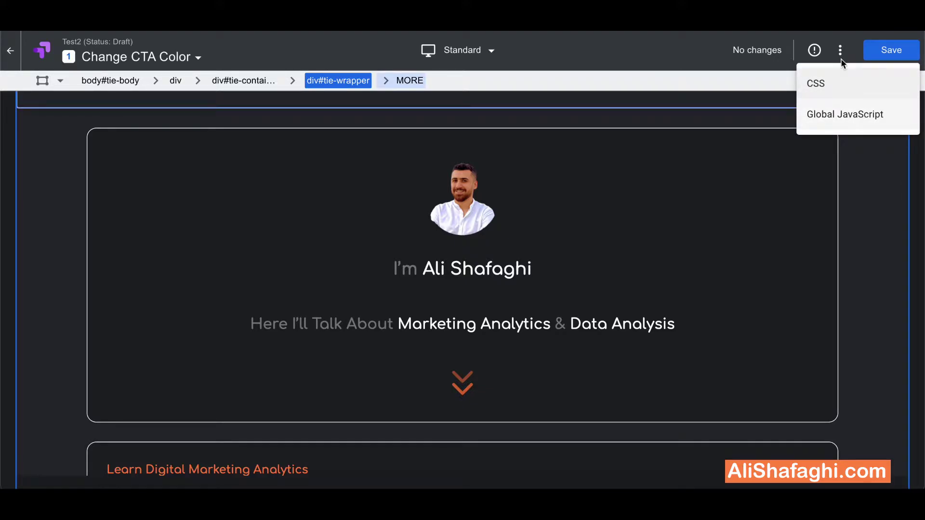
left_click(873, 162)
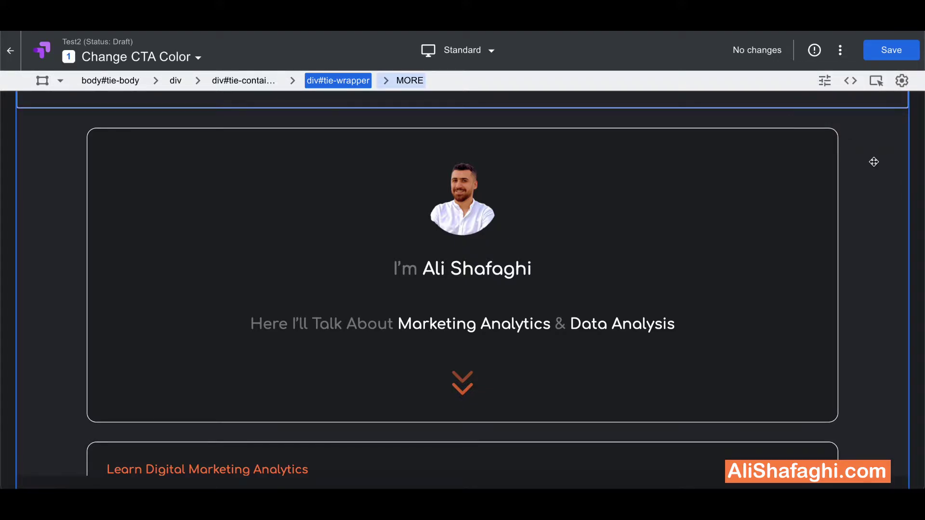
Browse the page in interactive mode, then exit back to the editor.
left_click(880, 86)
scroll(518, 288, "down", 3)
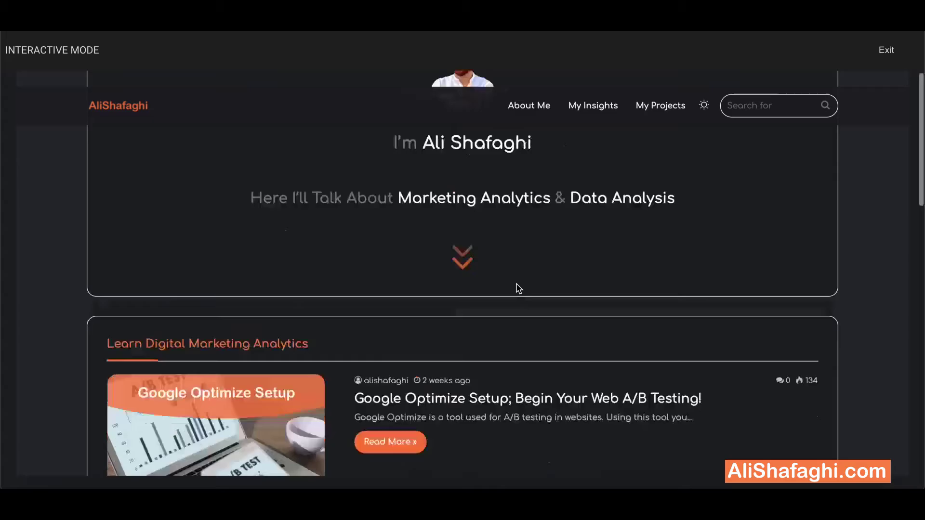
scroll(517, 288, "up", 3)
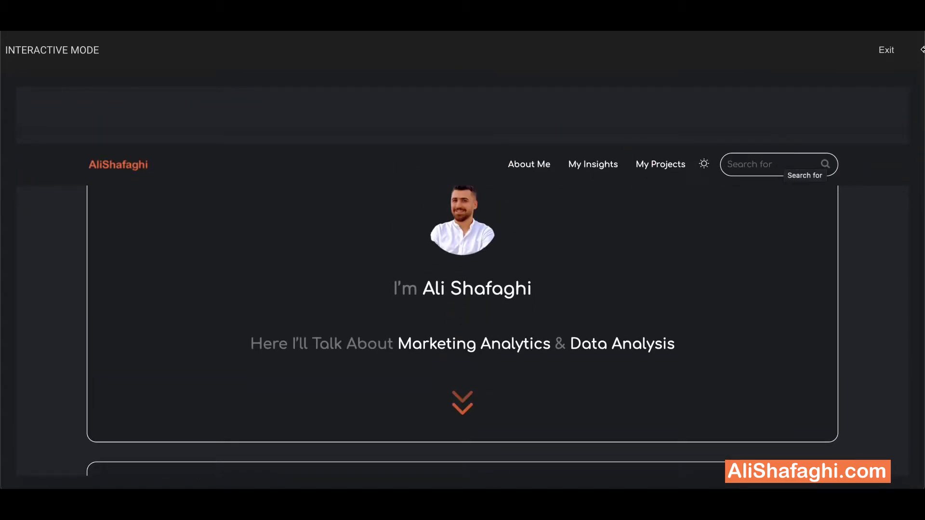
left_click(886, 50)
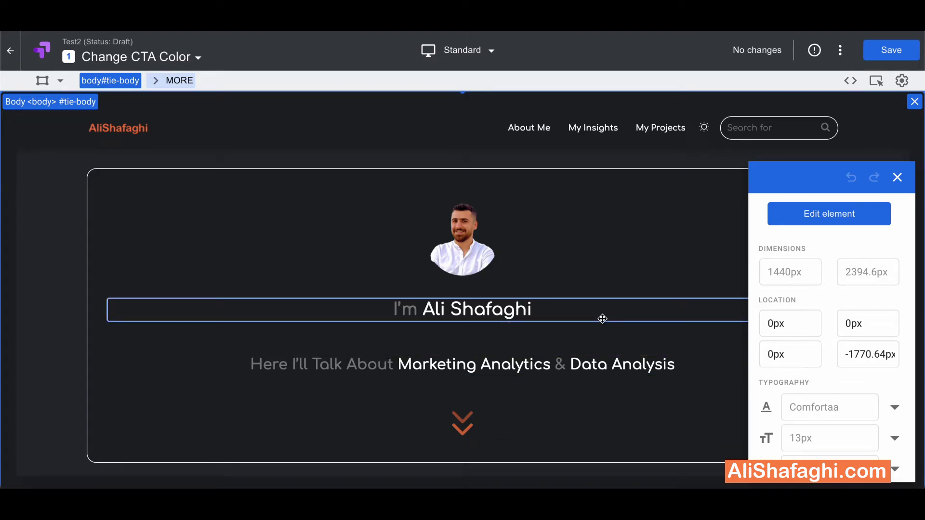
Change the first post's 'Read More »' button text to 'READ NOW'.
scroll(695, 344, "down", 5)
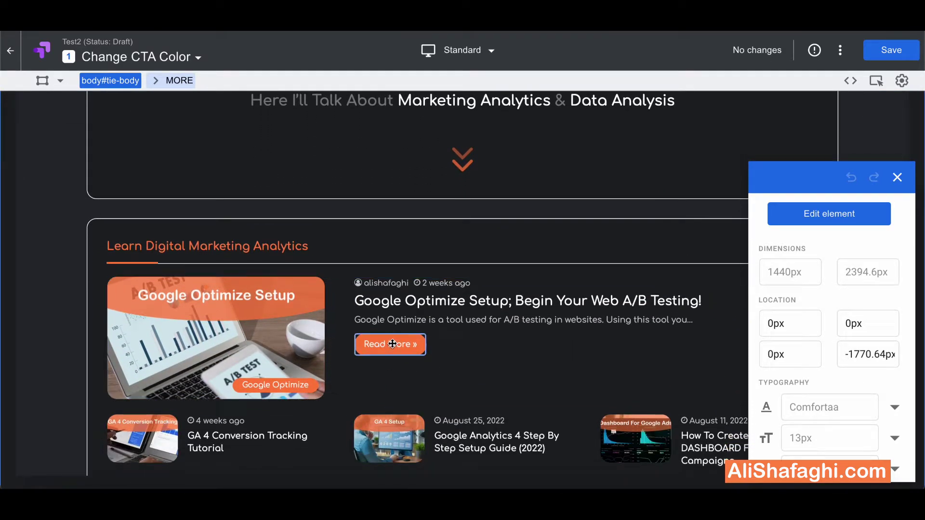
left_click(391, 346)
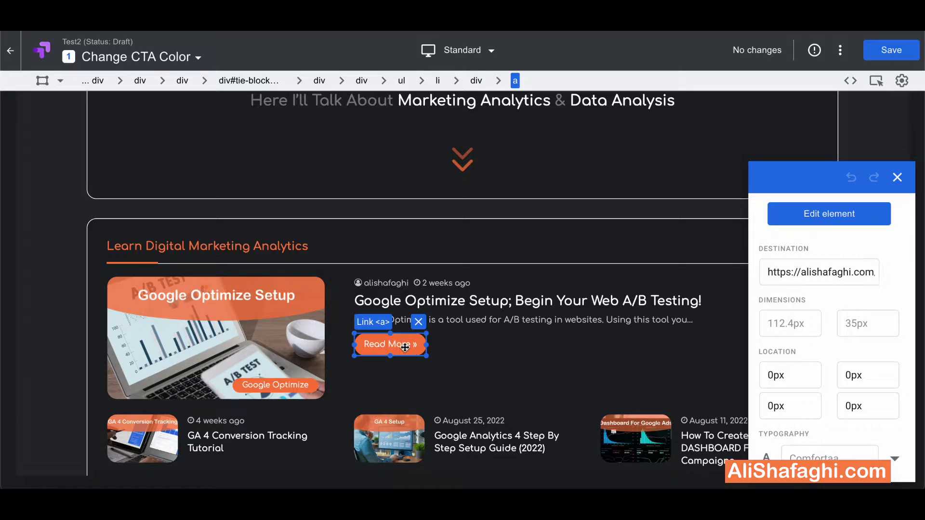
right_click(405, 347)
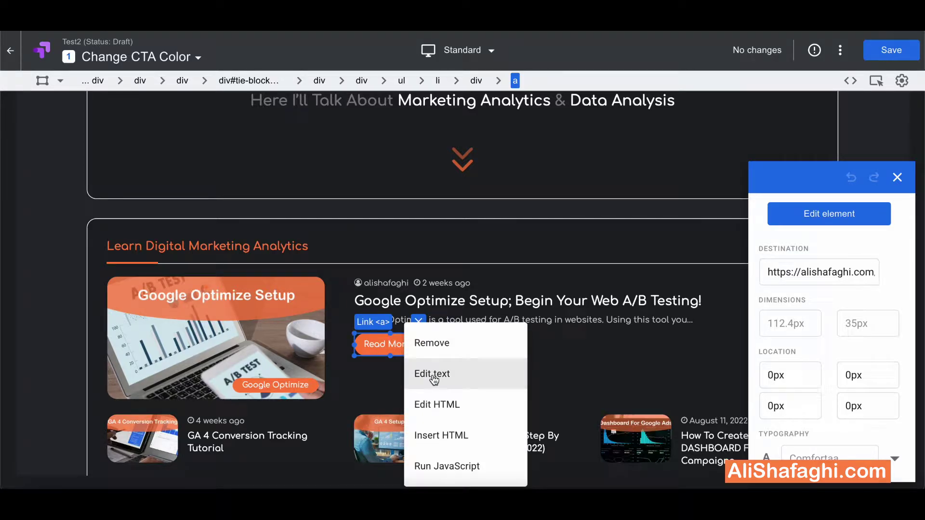
left_click(433, 376)
triple_click(396, 343)
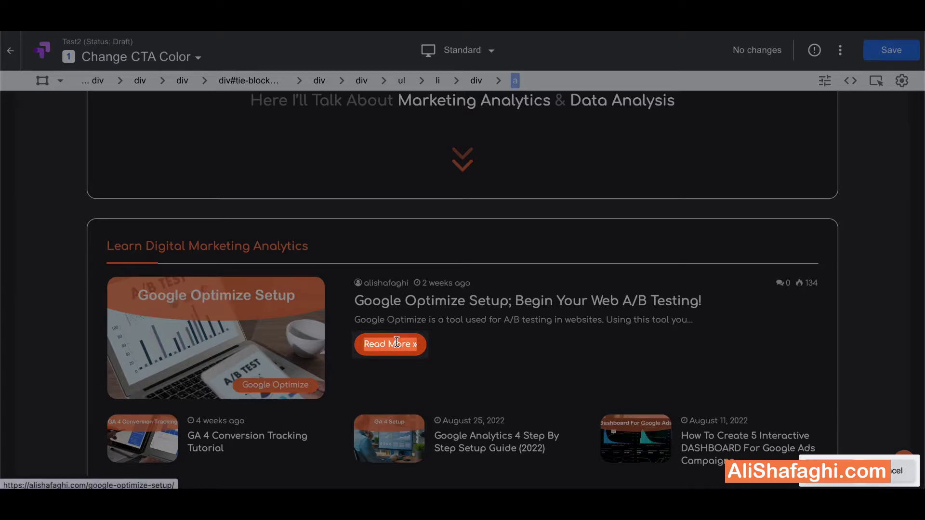
type("RE")
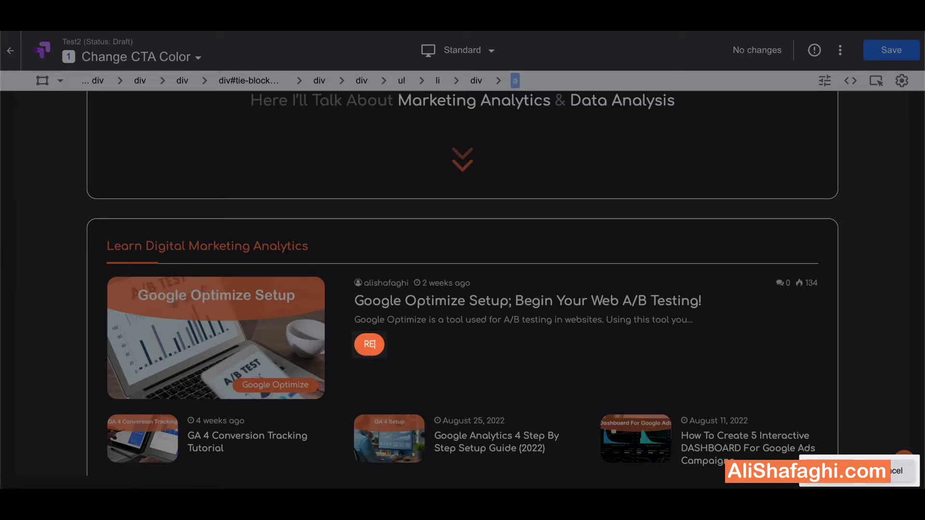
type("AD NOW")
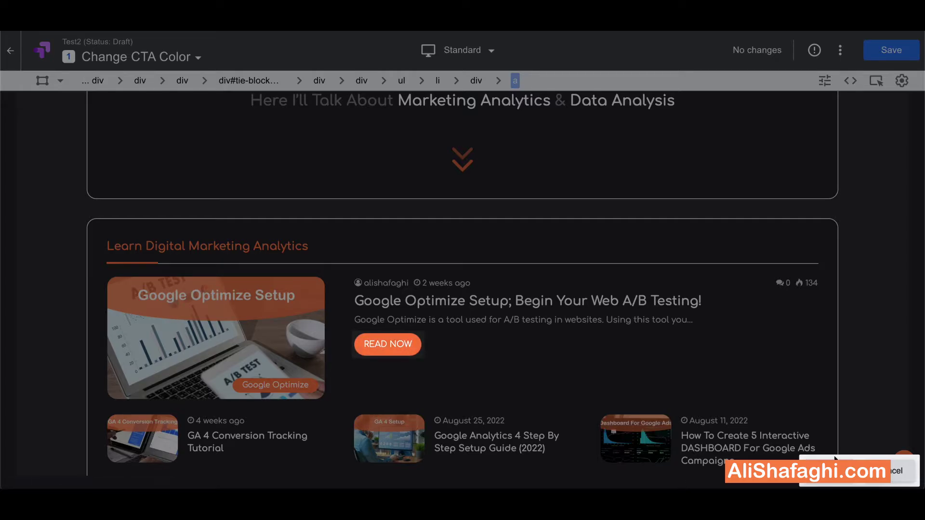
left_click(848, 471)
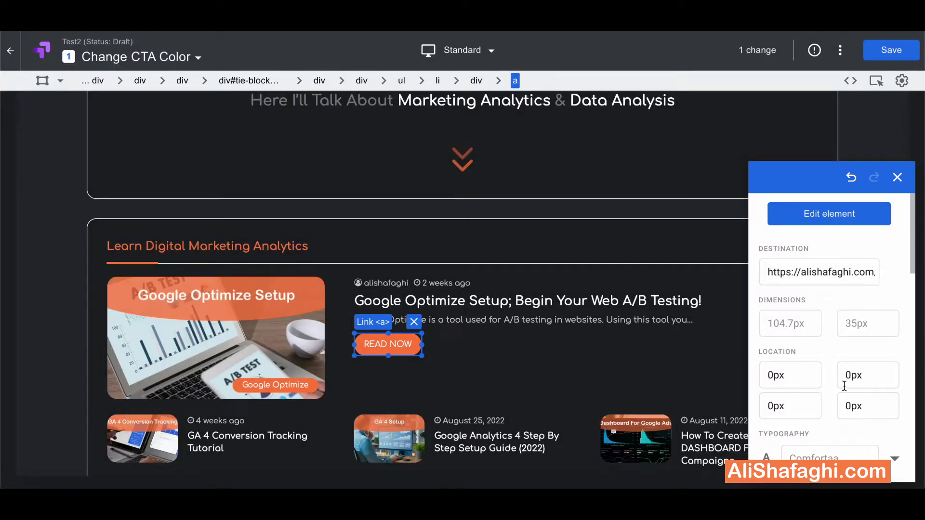
Set the READ NOW button's left location from 0px to 5px.
scroll(843, 385, "down", 1)
scroll(844, 383, "up", 1)
scroll(827, 361, "down", 2)
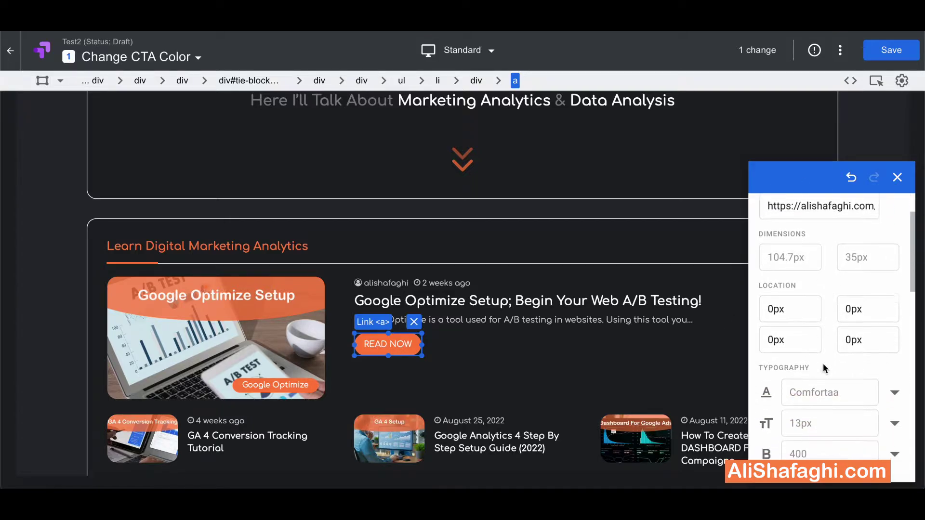
left_click(769, 307)
left_click_drag(769, 306, 773, 305)
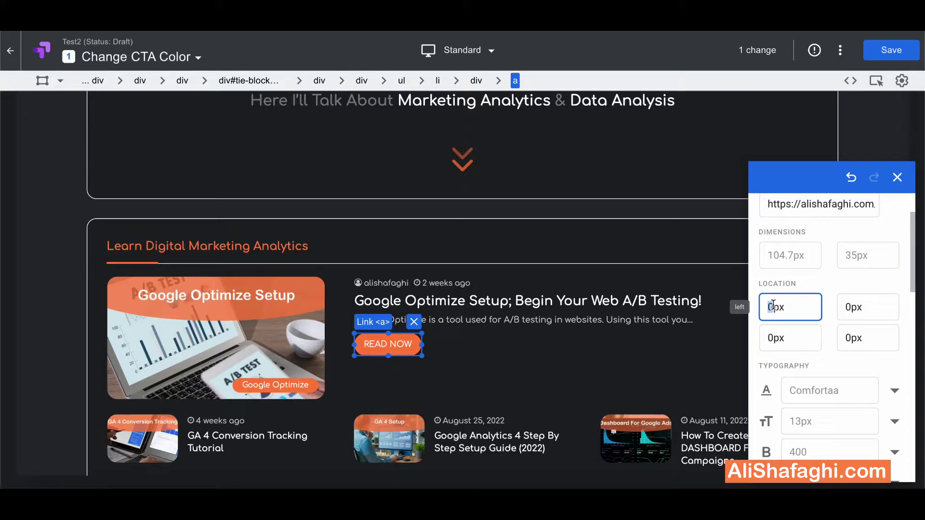
type("5")
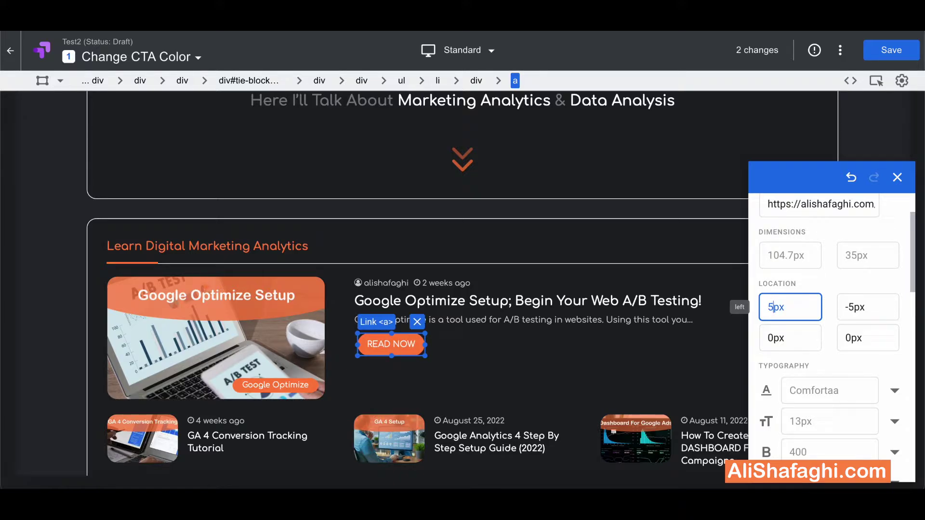
left_click(822, 363)
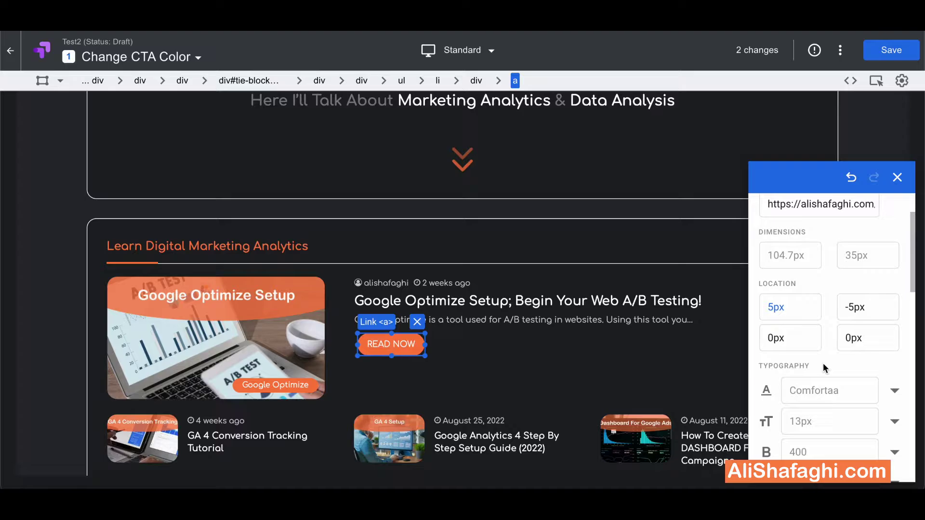
Scroll down to the Background section and select the button's background-color value.
scroll(823, 363, "down", 1)
scroll(822, 362, "down", 2)
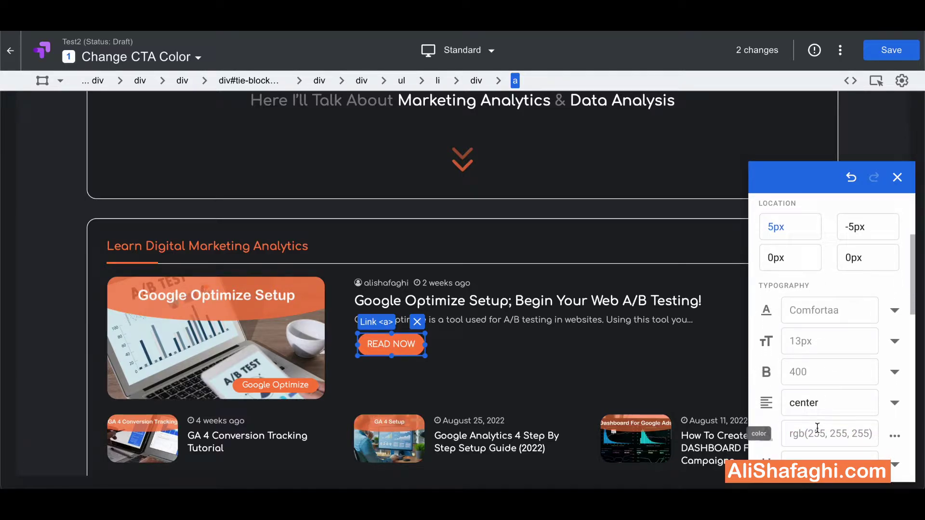
scroll(816, 426, "down", 2)
scroll(816, 426, "down", 4)
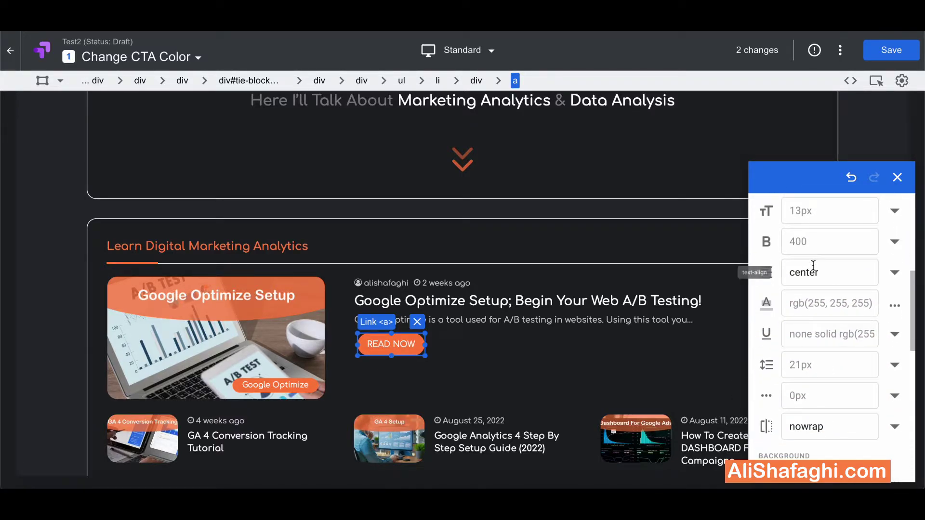
scroll(825, 388, "down", 5)
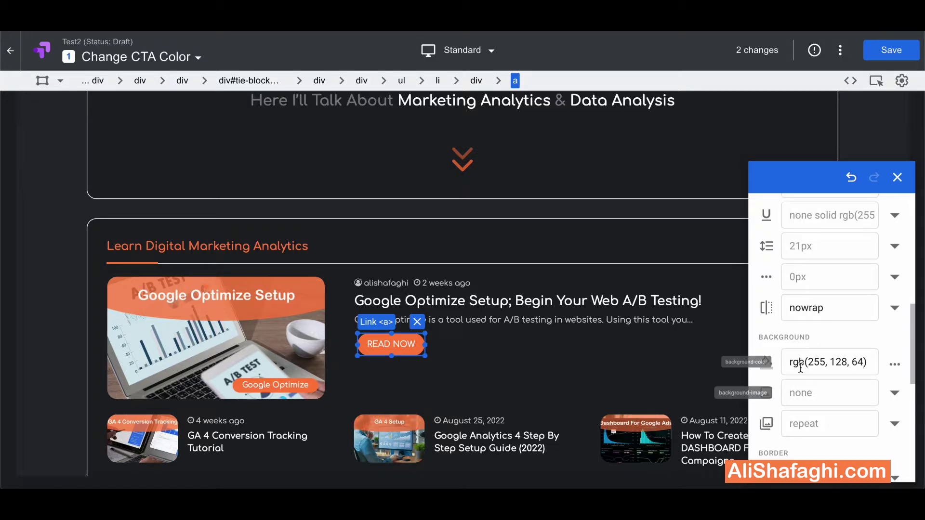
left_click(819, 362)
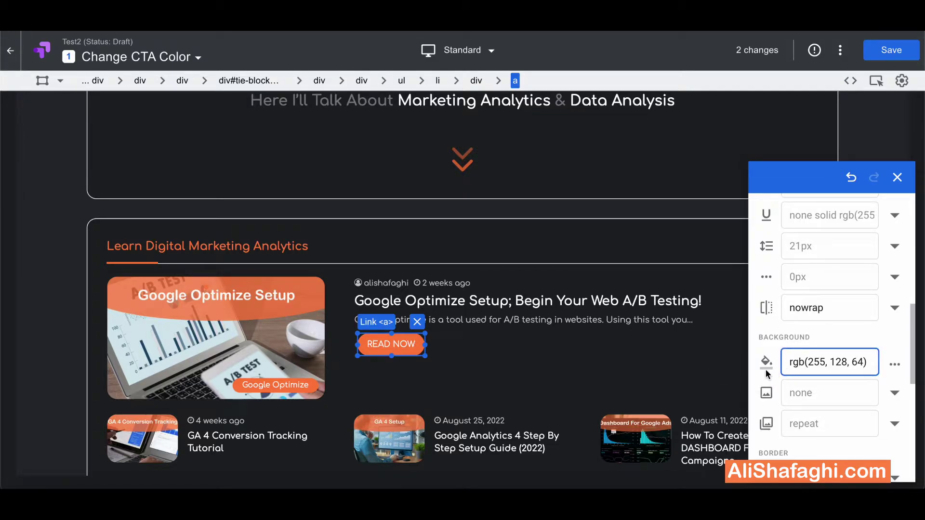
left_click(766, 371)
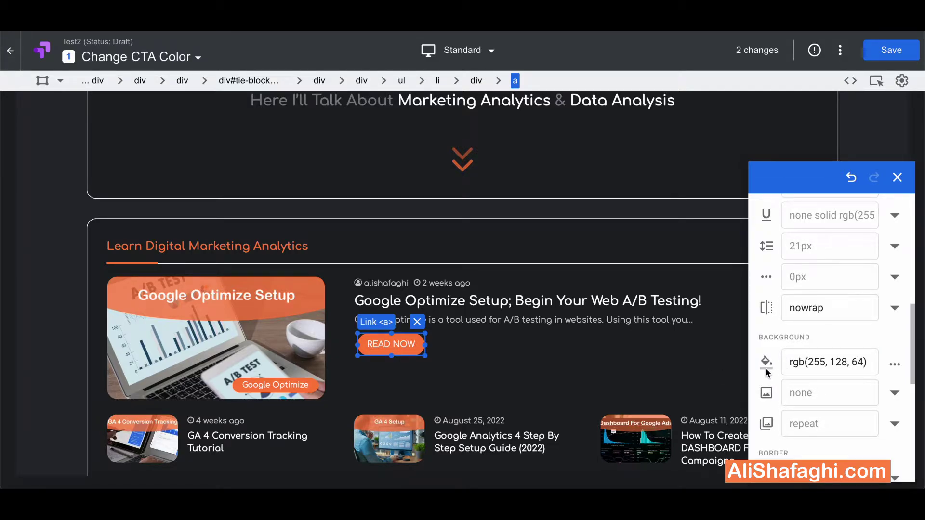
Set the READ NOW button's background to blue rgb(83, 93, 255).
left_click(894, 364)
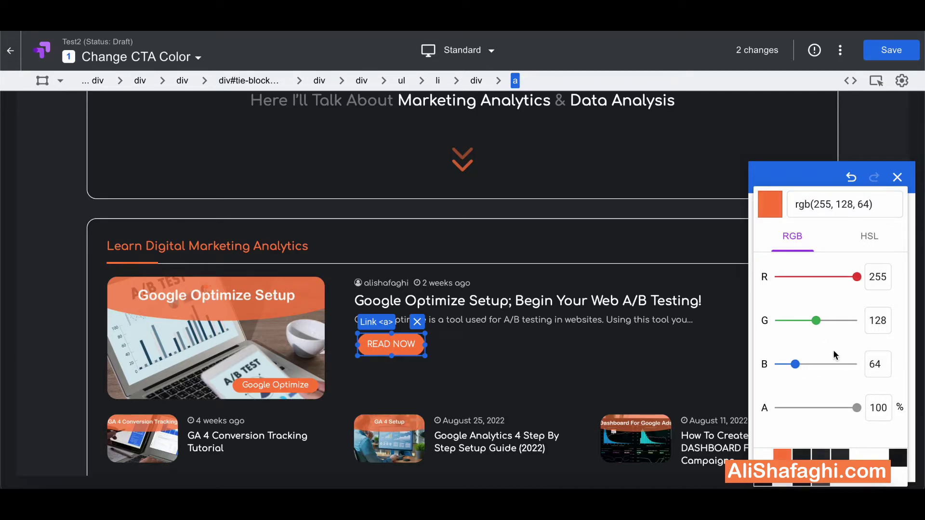
scroll(833, 350, "down", 1)
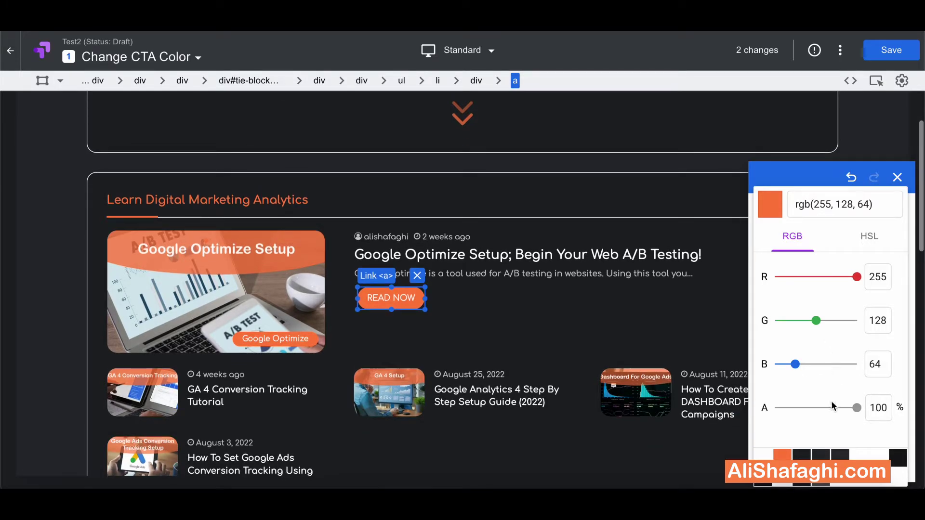
left_click(781, 482)
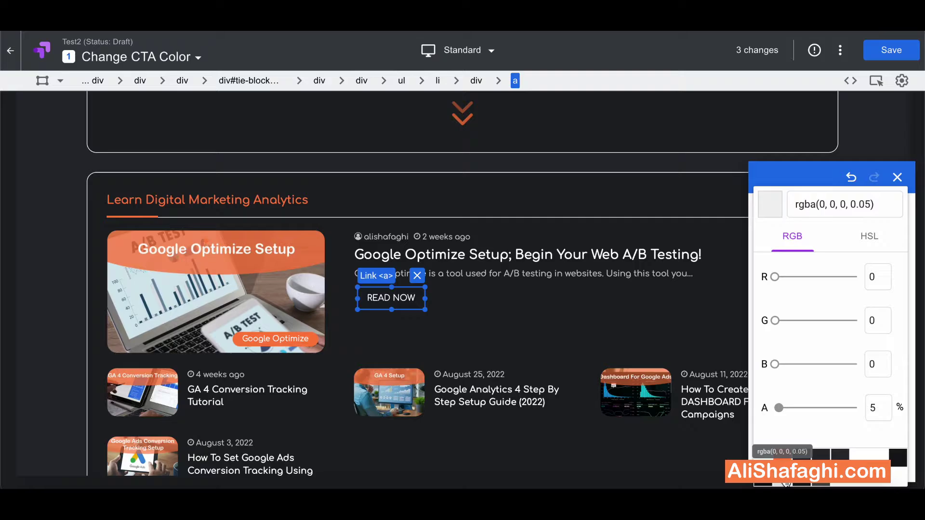
left_click(827, 482)
left_click(859, 458)
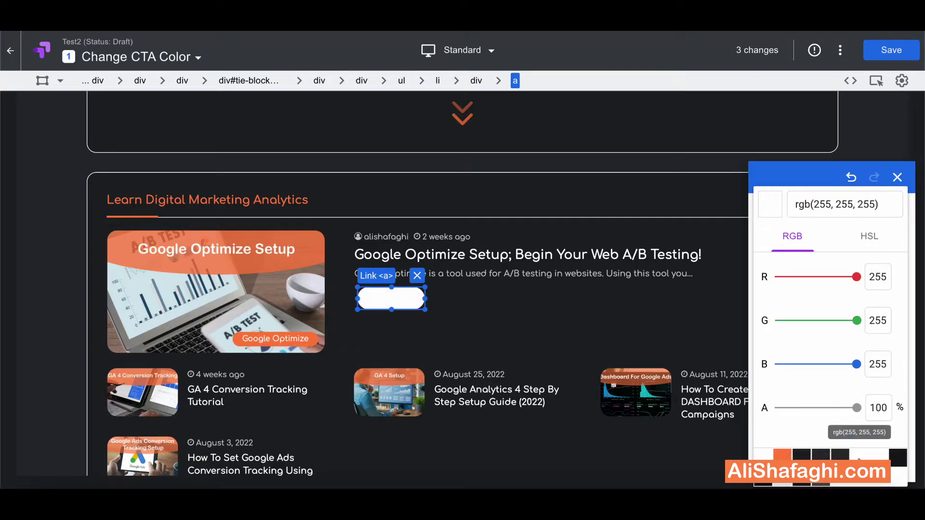
left_click(801, 278)
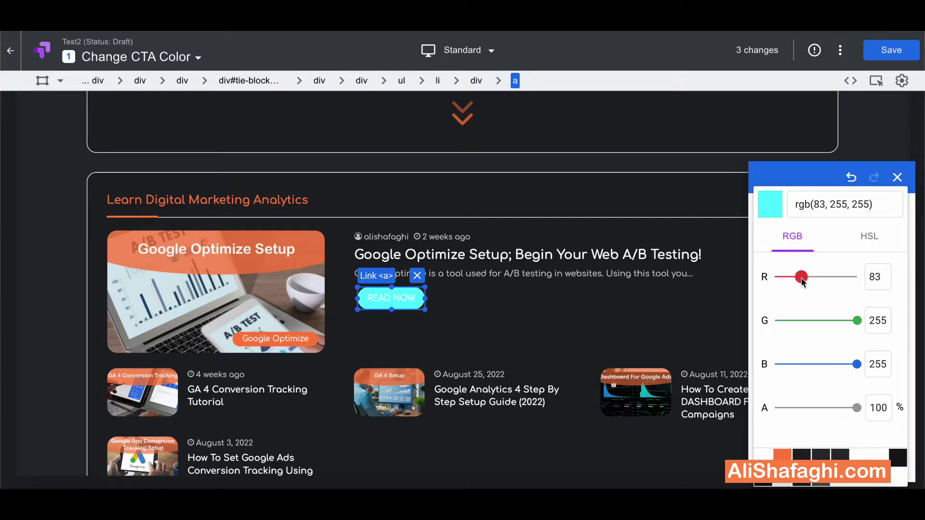
left_click(807, 319)
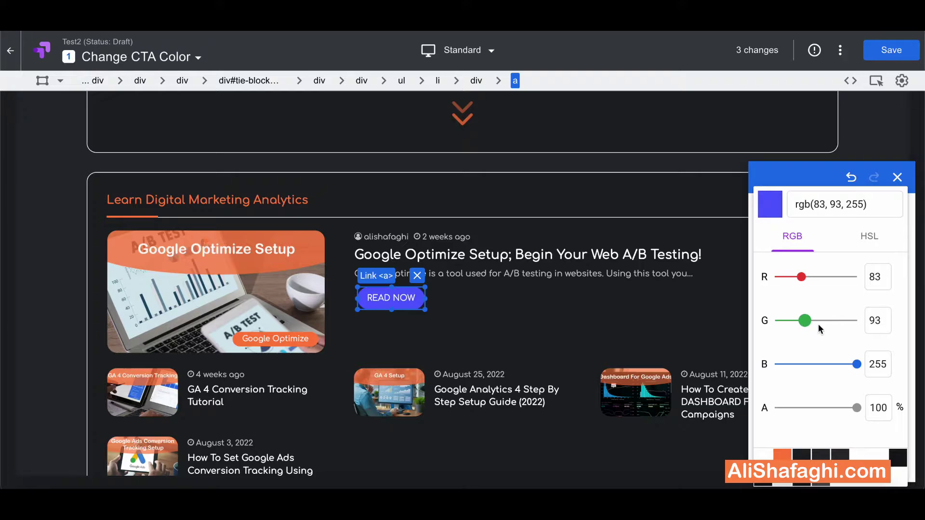
left_click(901, 178)
Deselect the READ NOW button, save the variant's 3 changes and exit the editor.
left_click(900, 177)
scroll(886, 287, "down", 2)
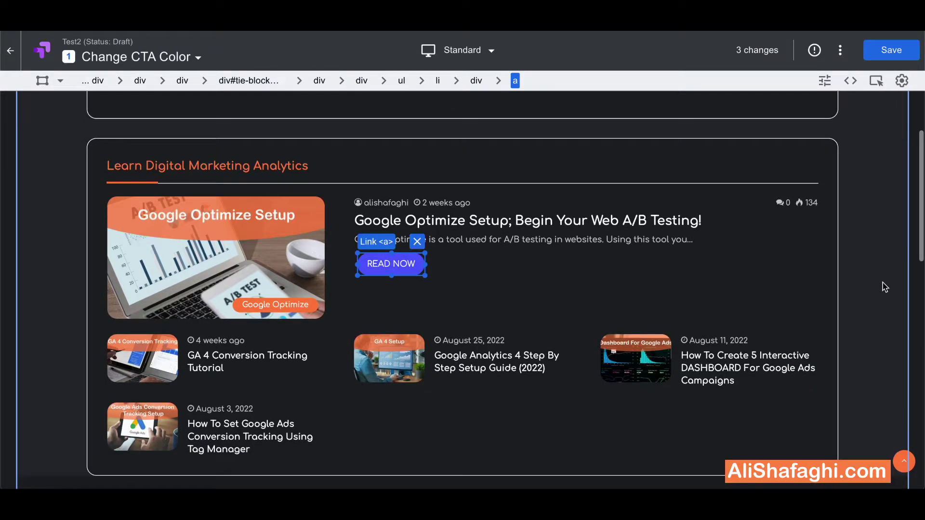
left_click(885, 286)
scroll(883, 284, "up", 4)
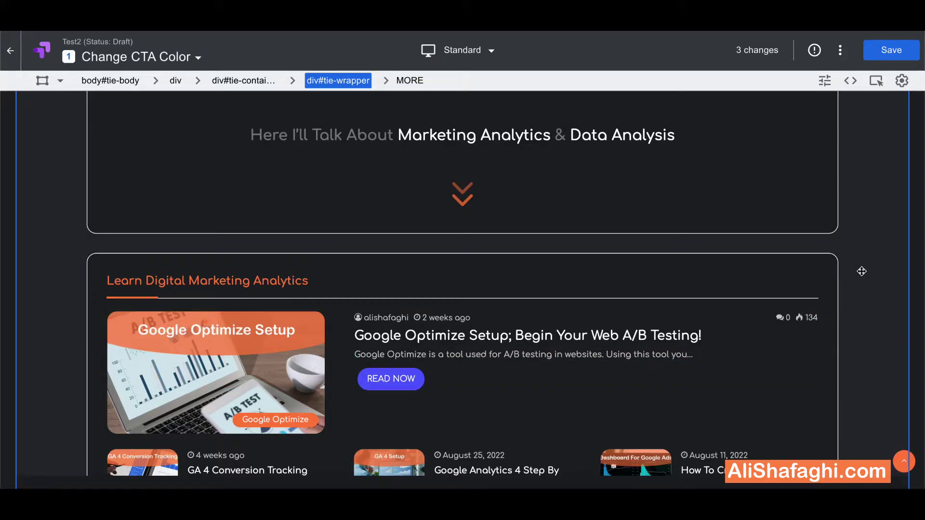
scroll(838, 244, "up", 5)
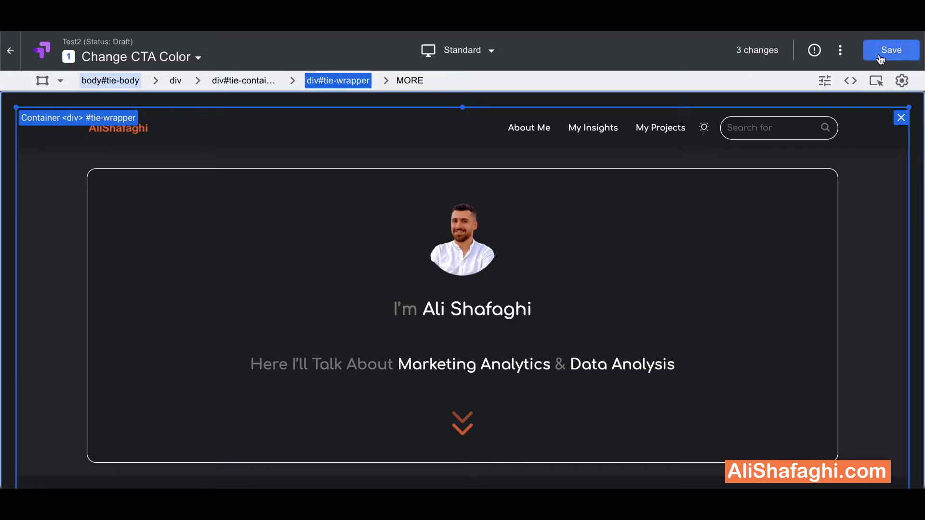
left_click(881, 57)
left_click(881, 59)
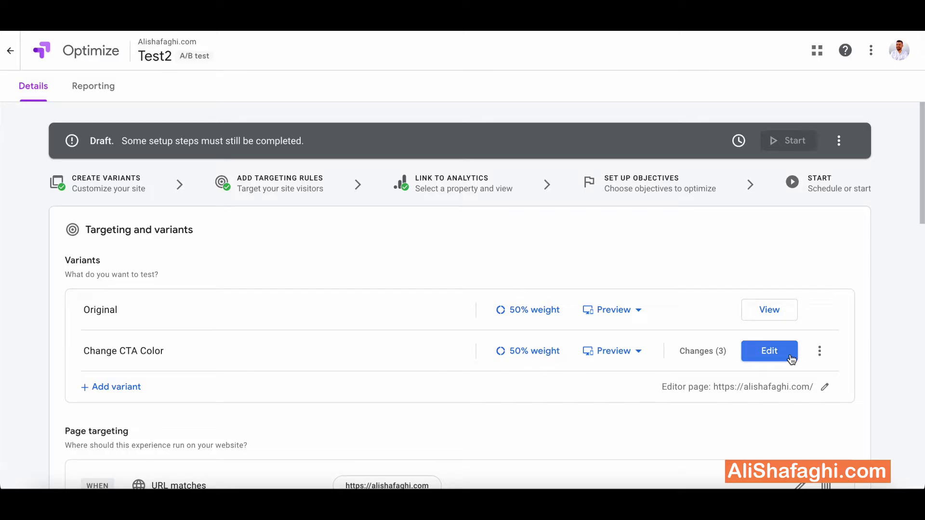
Scroll down Test2's details to review the variants and page targeting.
scroll(896, 380, "down", 1)
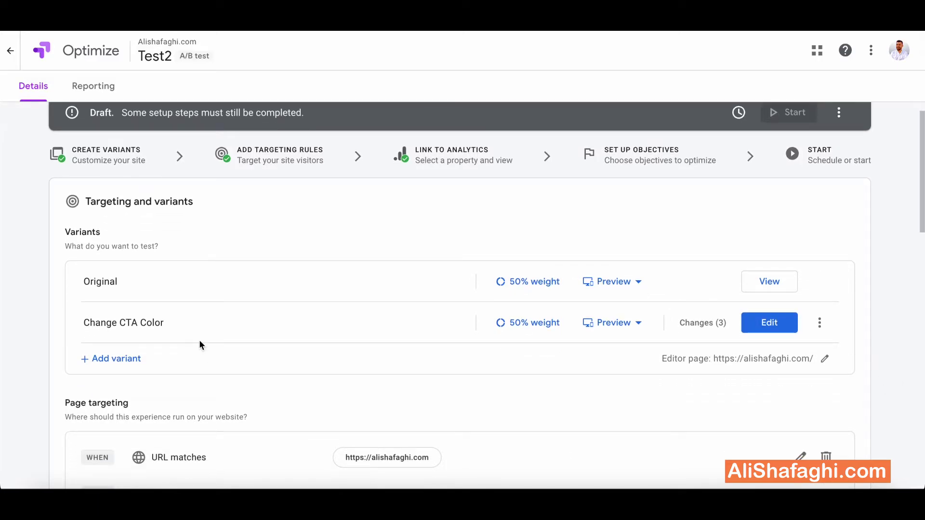
scroll(3, 393, "down", 1)
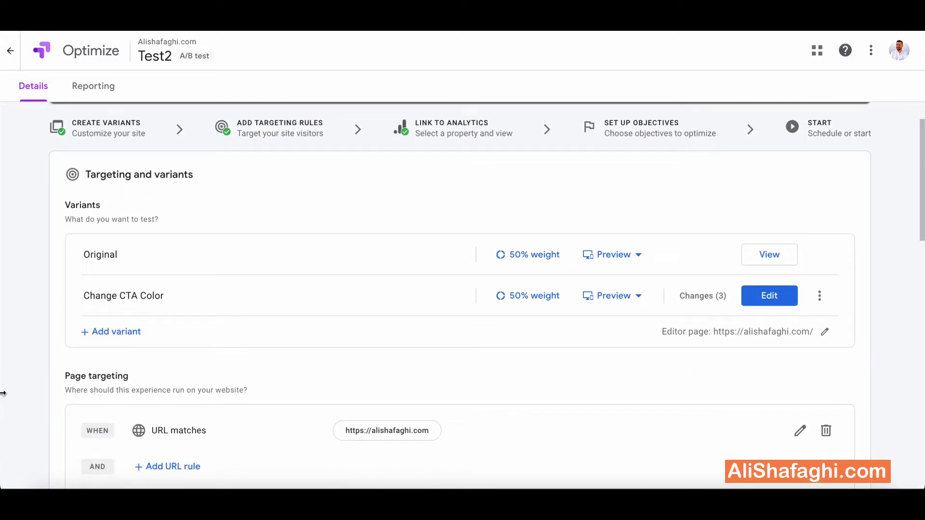
scroll(2, 393, "down", 1)
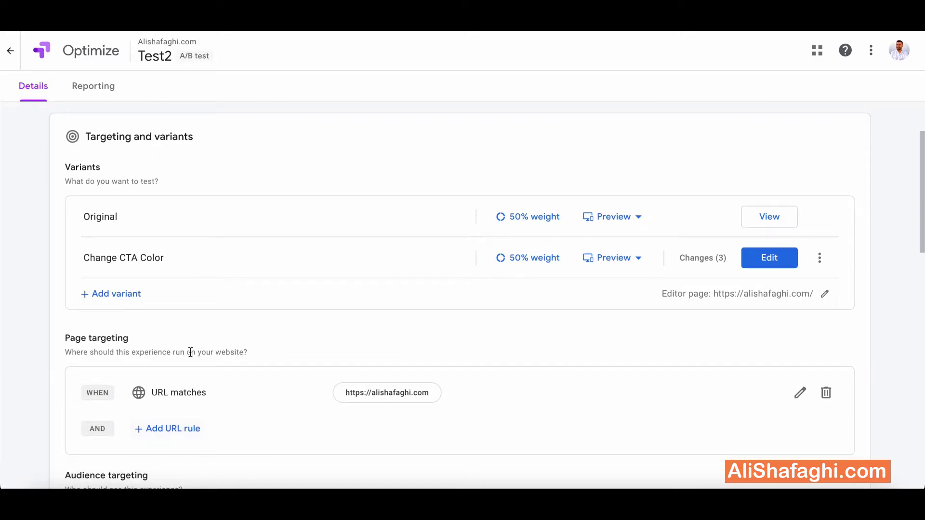
scroll(221, 423, "down", 2)
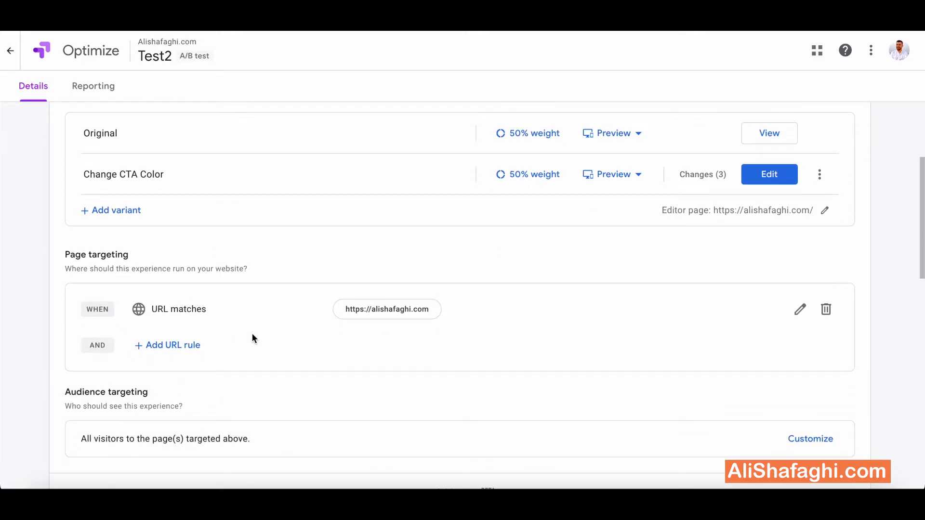
left_click(798, 309)
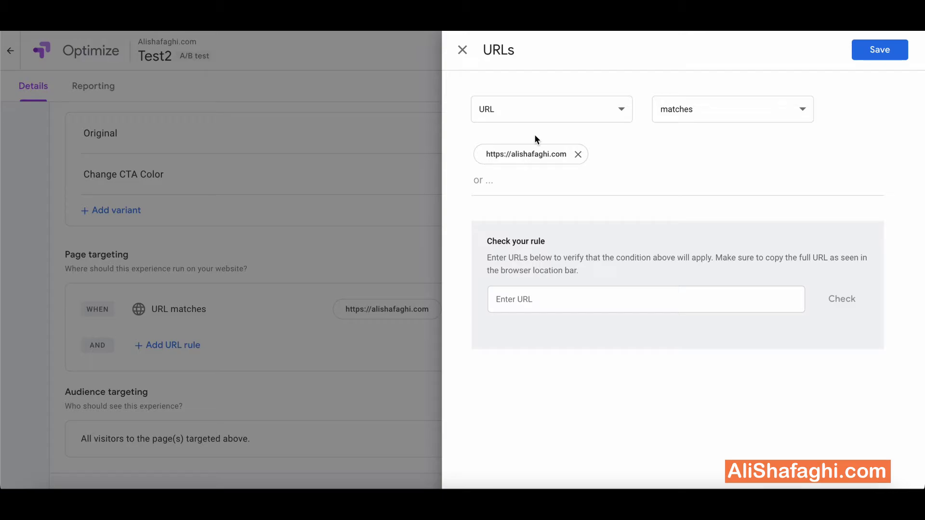
left_click(462, 50)
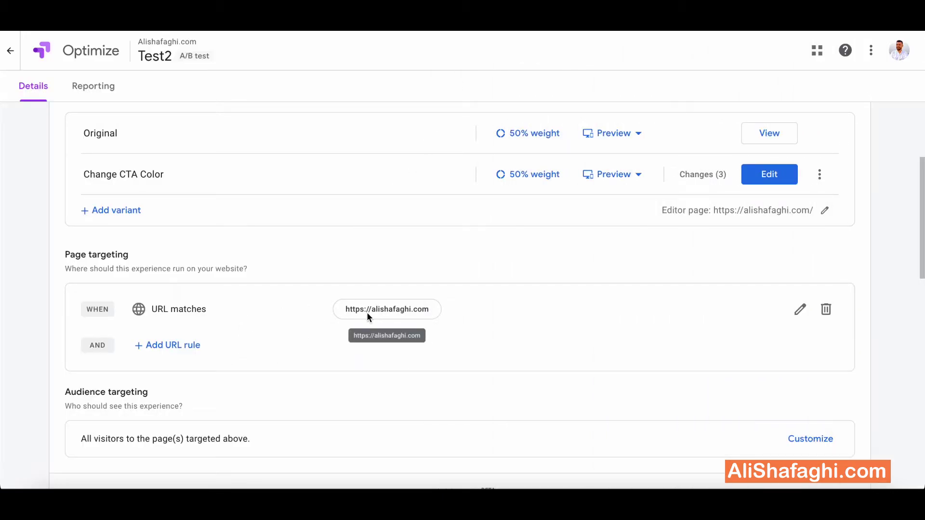
scroll(367, 316, "down", 5)
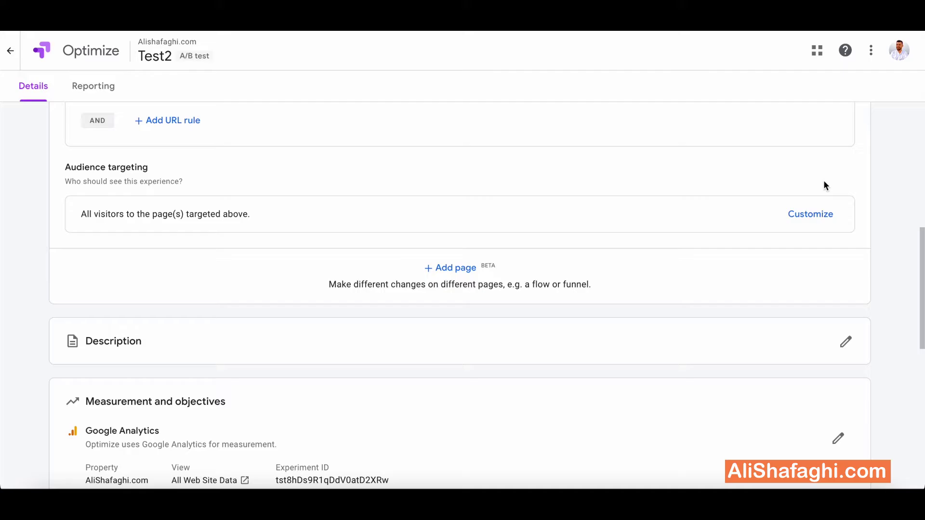
left_click(809, 220)
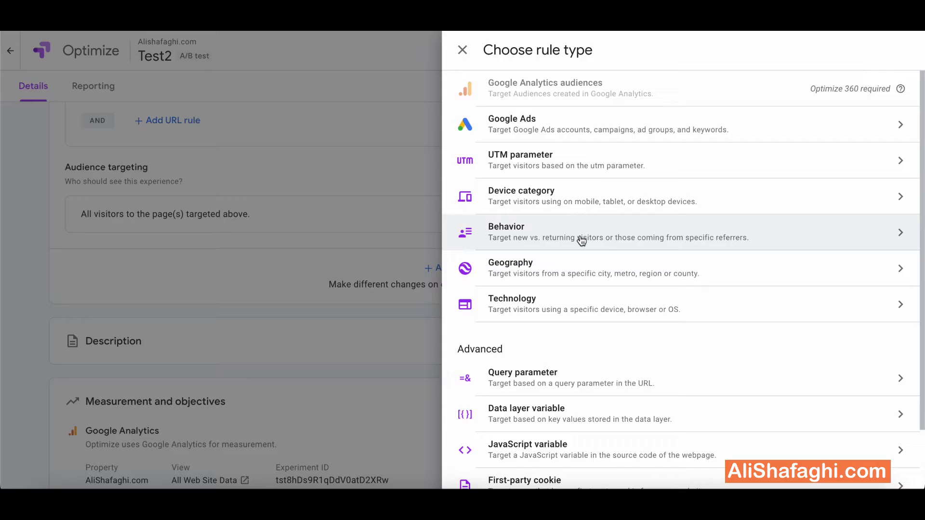
left_click(571, 165)
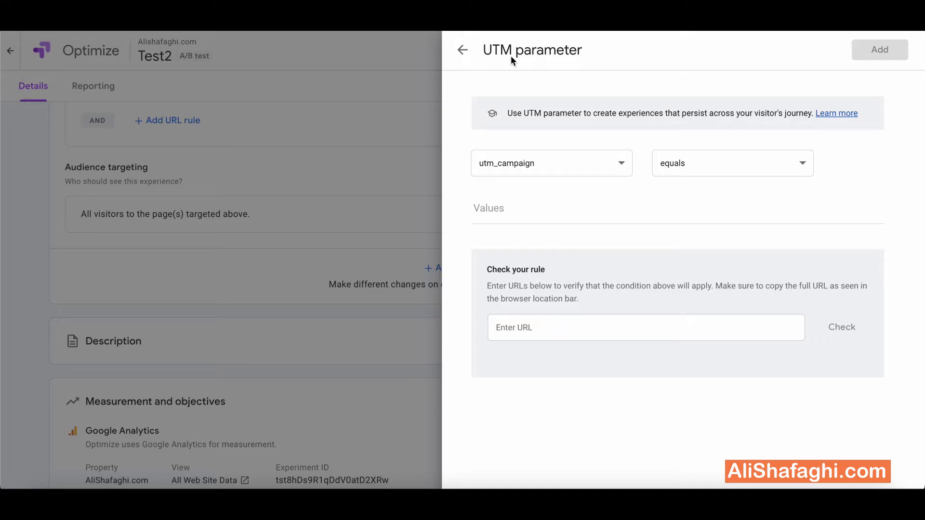
left_click(461, 52)
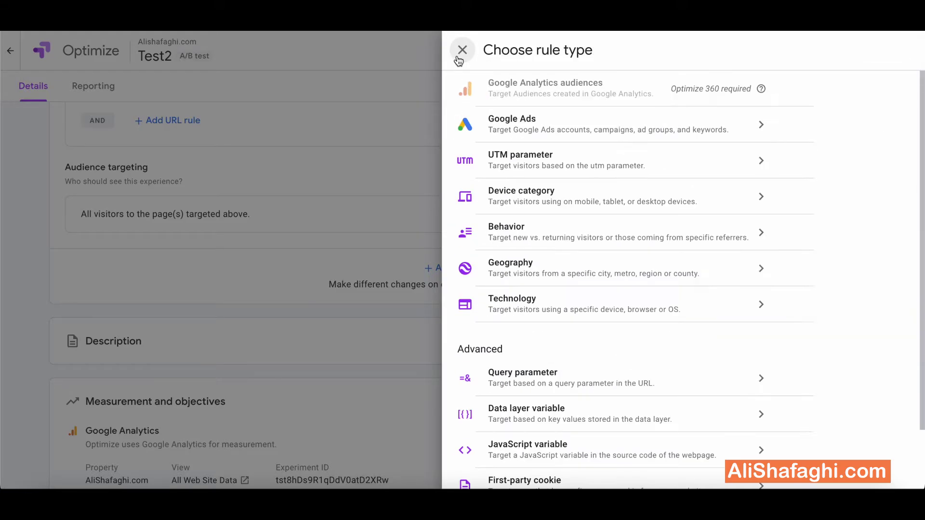
left_click(610, 285)
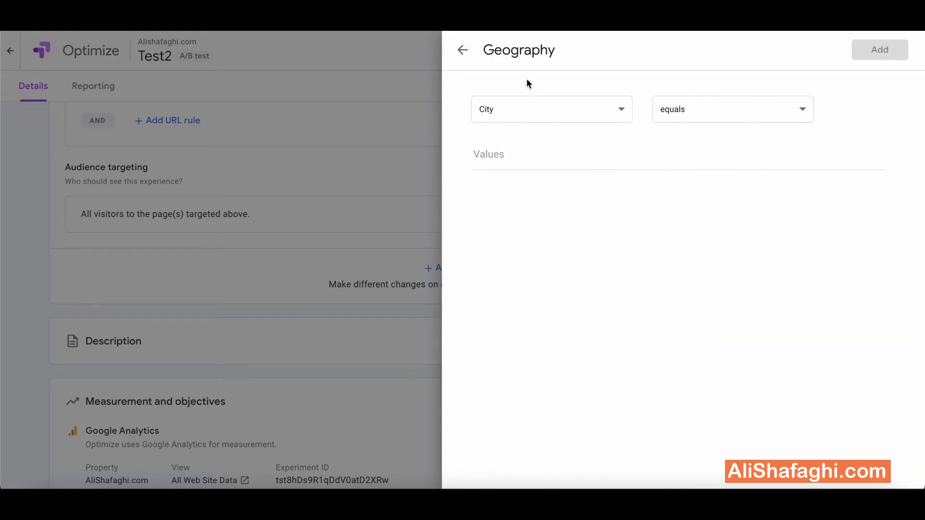
left_click(463, 52)
scroll(629, 294, "down", 1)
scroll(629, 291, "up", 1)
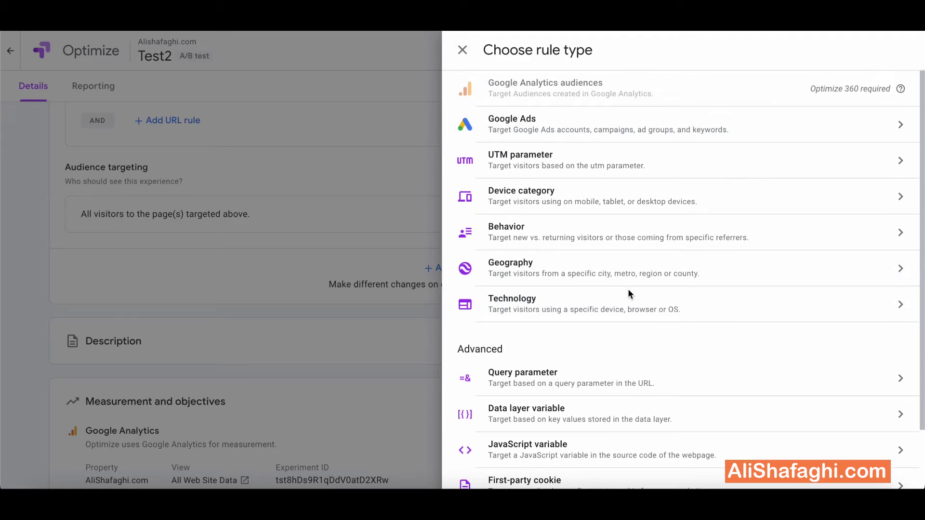
left_click(462, 51)
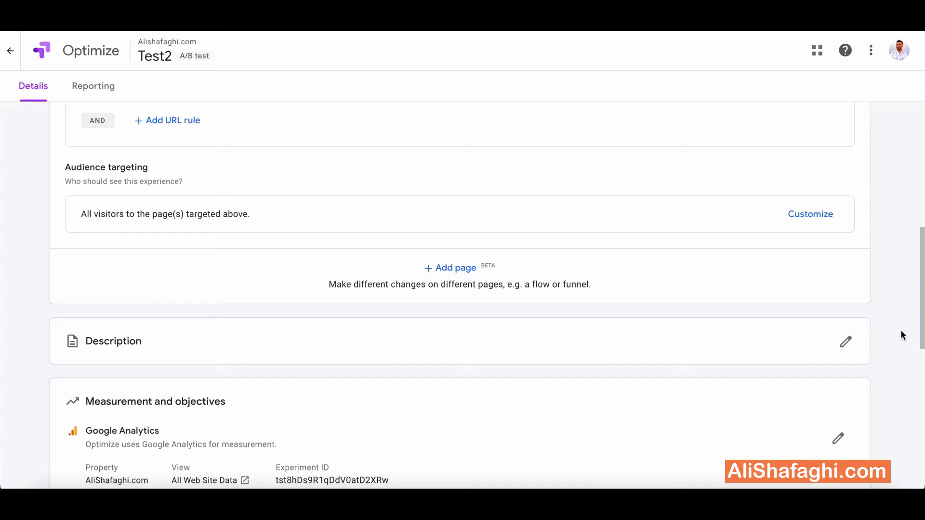
scroll(875, 322, "down", 3)
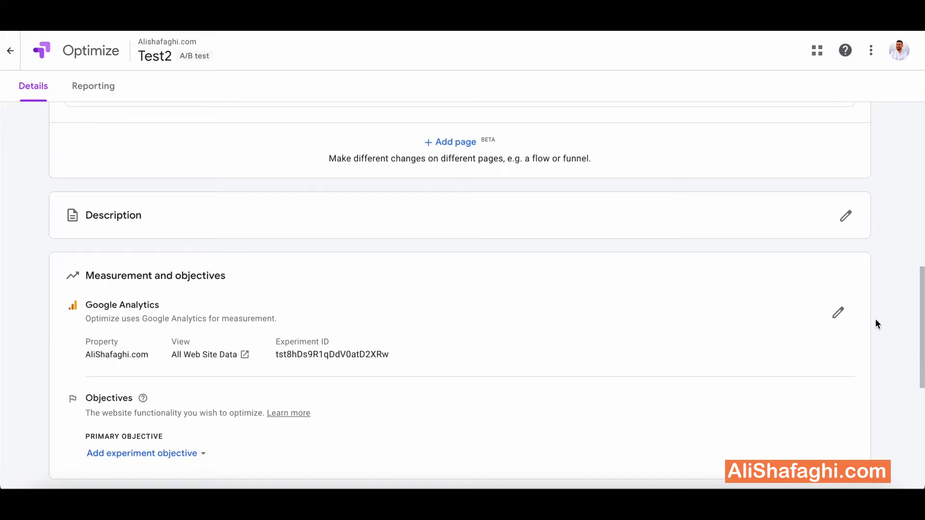
left_click(845, 216)
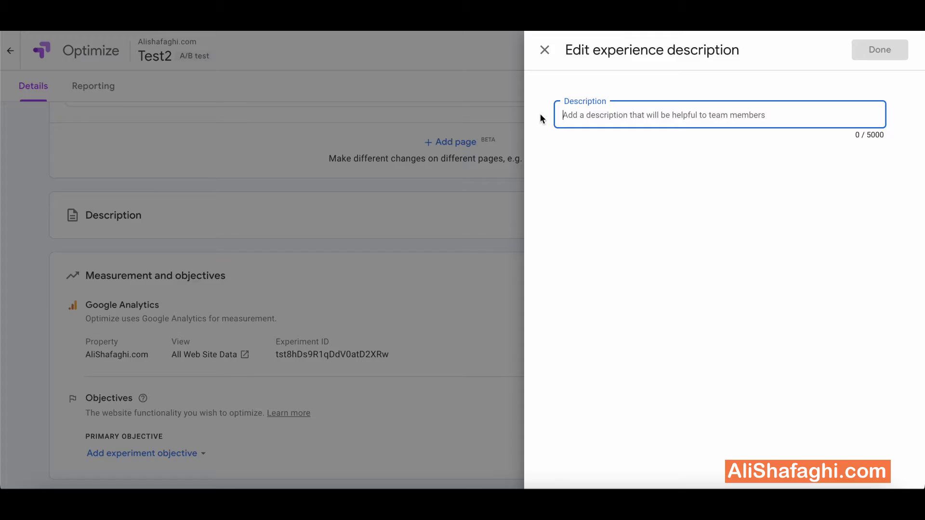
left_click(426, 161)
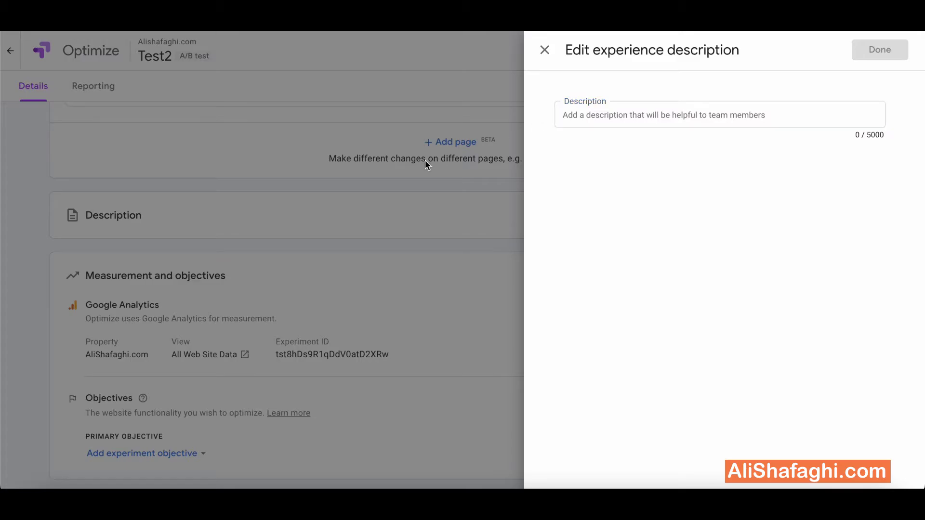
left_click(544, 50)
scroll(582, 267, "down", 3)
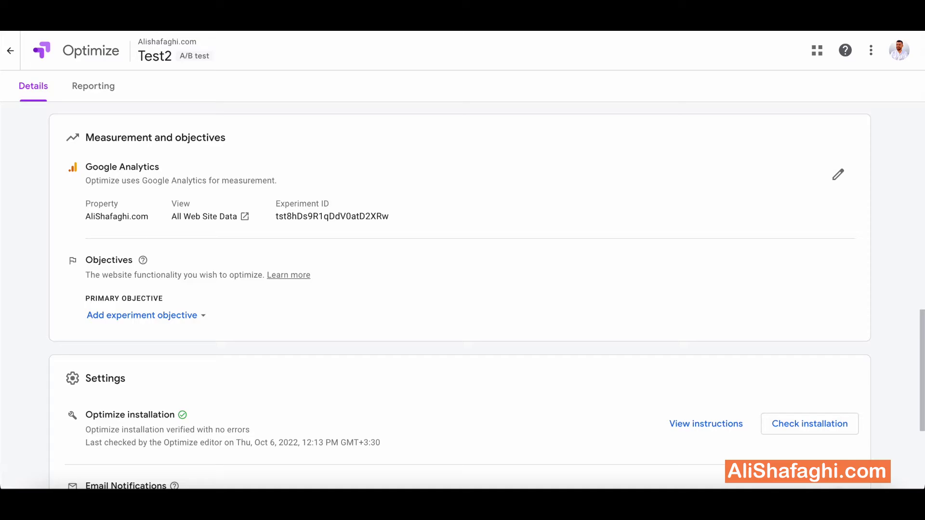
scroll(750, 118, "up", 1)
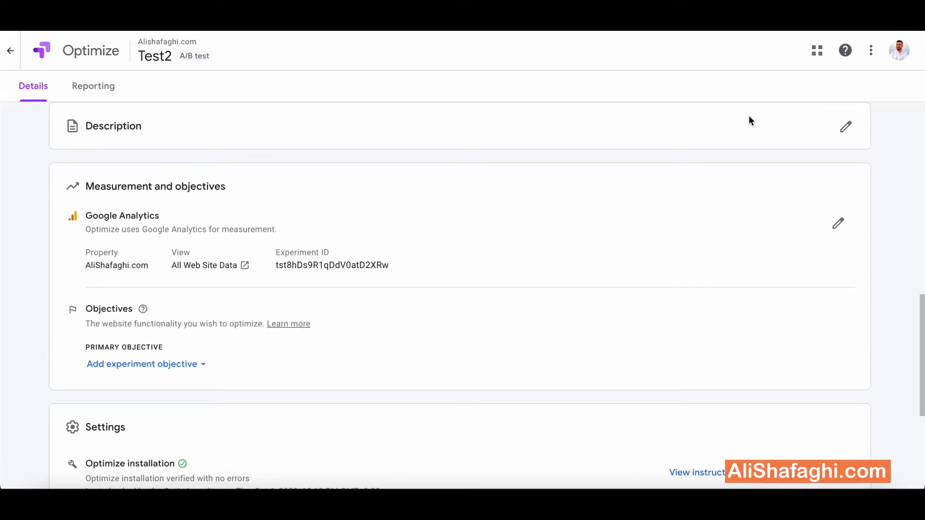
scroll(749, 116, "down", 1)
scroll(749, 116, "down", 1)
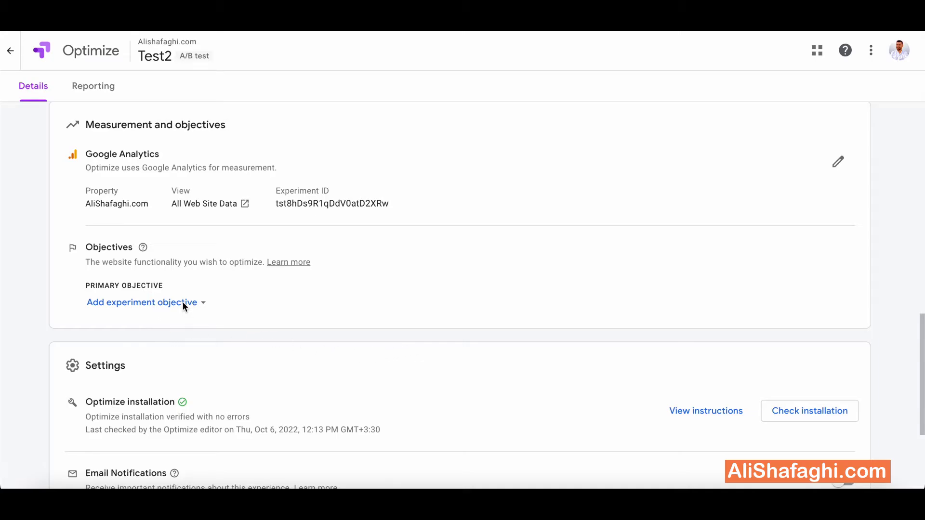
Glance at the predefined objective list, then start a new untitled custom objective for Test2.
left_click(183, 302)
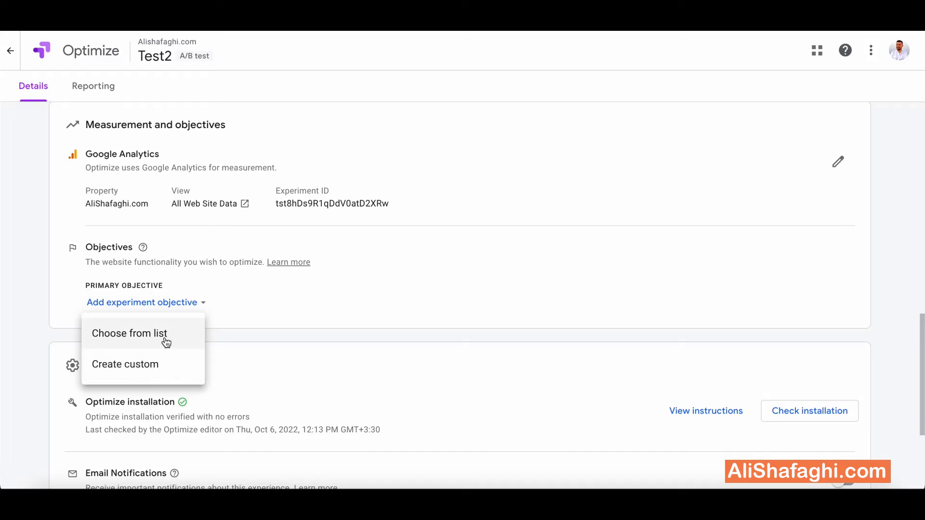
left_click(163, 336)
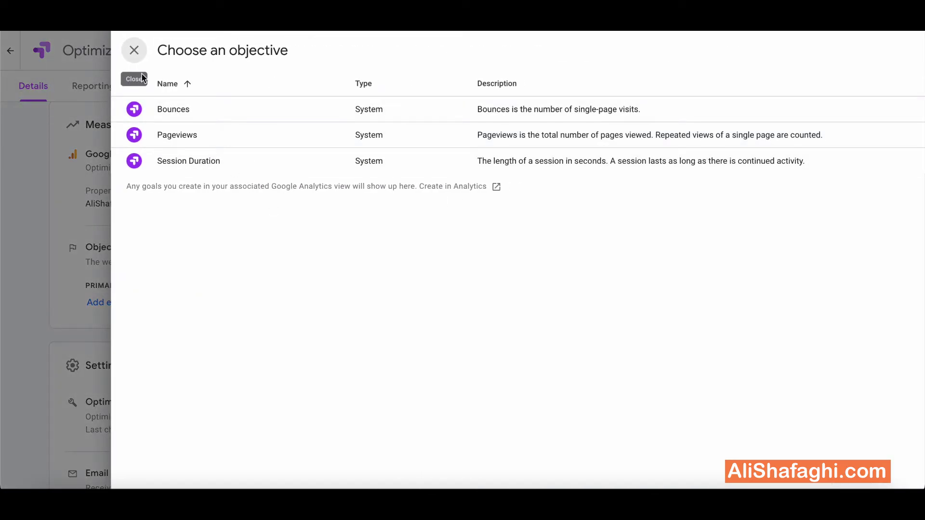
left_click(134, 50)
left_click(181, 304)
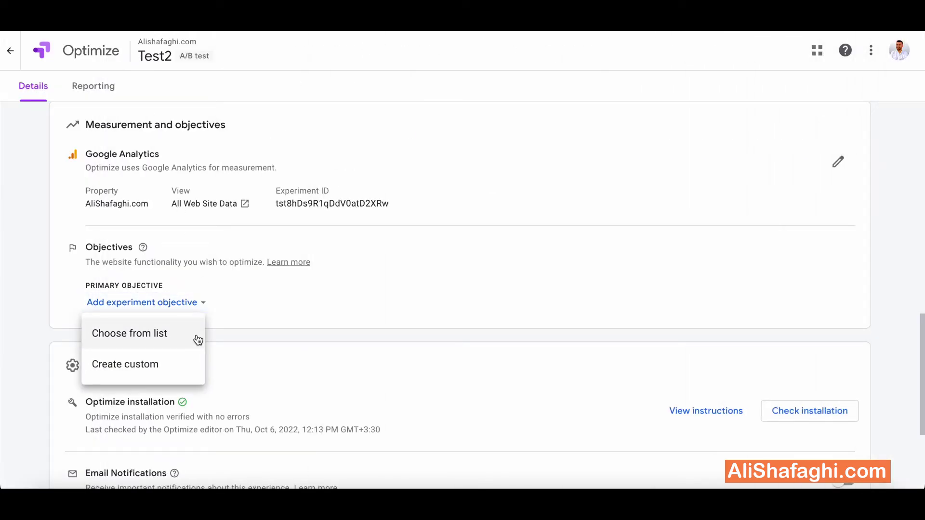
left_click(181, 363)
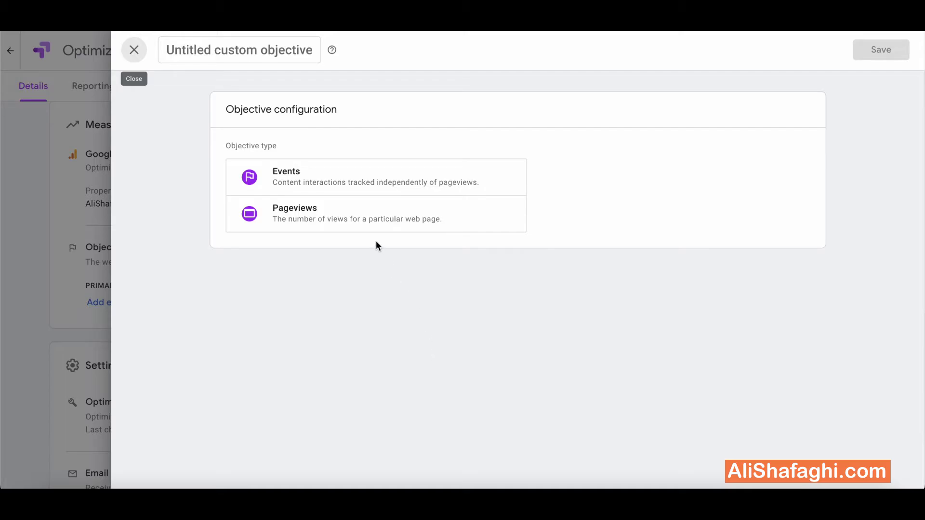
Make the objective type Events and copy the Universal Analytics tag's Category 'Home Page CTA click'.
left_click(309, 184)
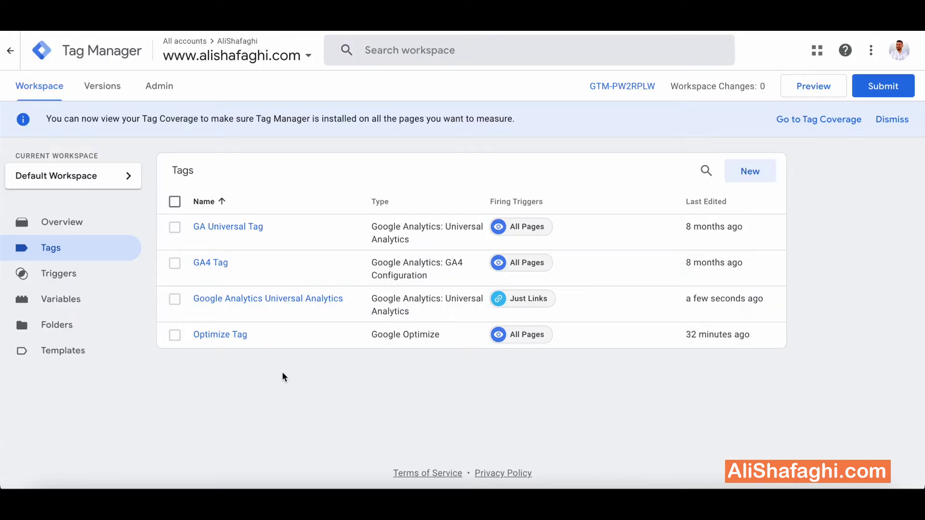
left_click(284, 300)
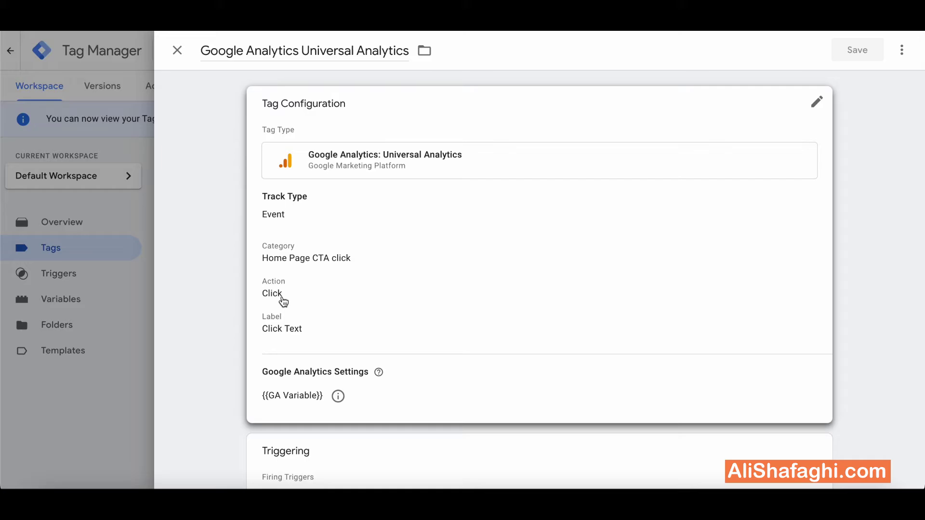
left_click(310, 248)
triple_click(372, 315)
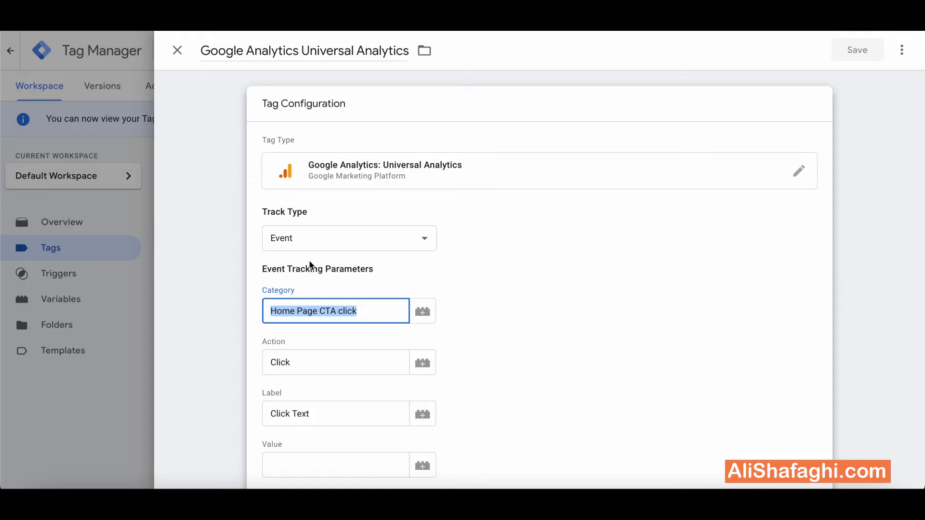
Inspect the tag's Just Links trigger and its firing conditions.
scroll(738, 260, "down", 1)
scroll(737, 260, "down", 5)
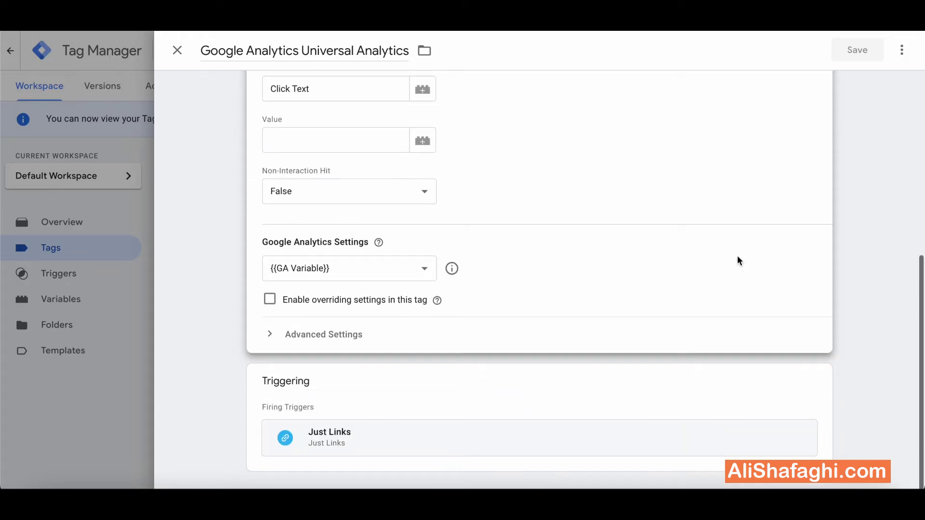
left_click(419, 420)
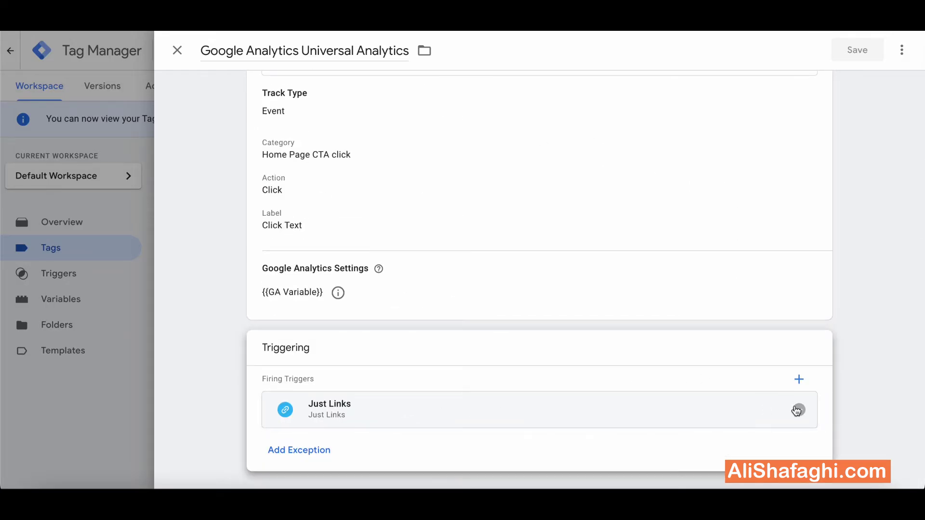
left_click(691, 423)
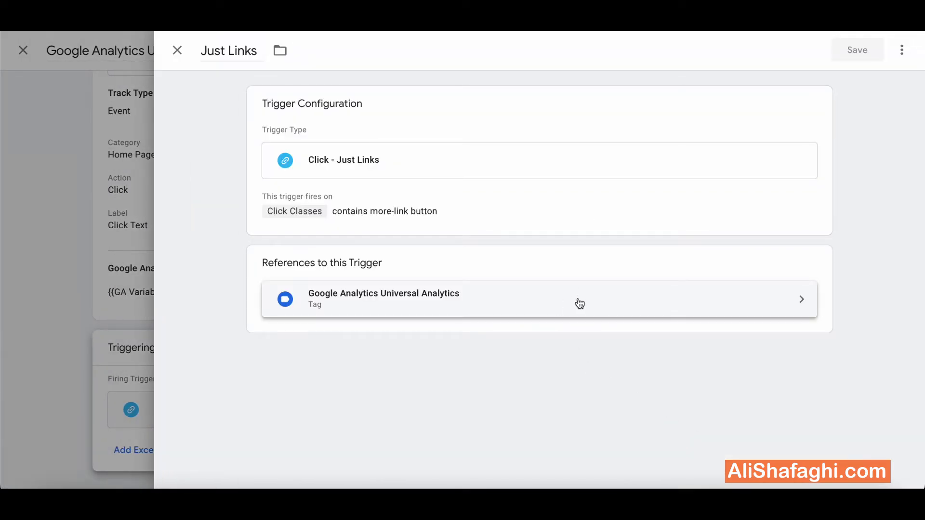
left_click(575, 174)
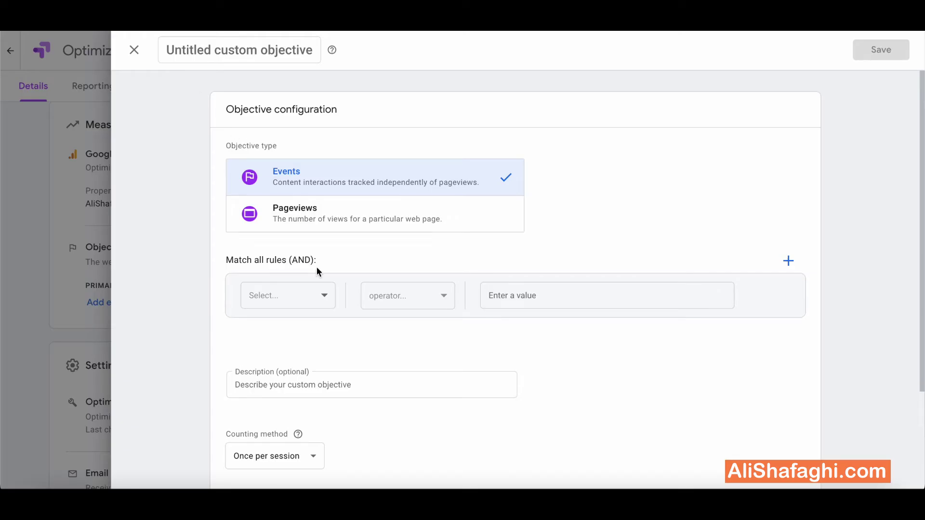
Add the rule Event Category equals 'Home Page CTA click' to the custom objective.
left_click(303, 300)
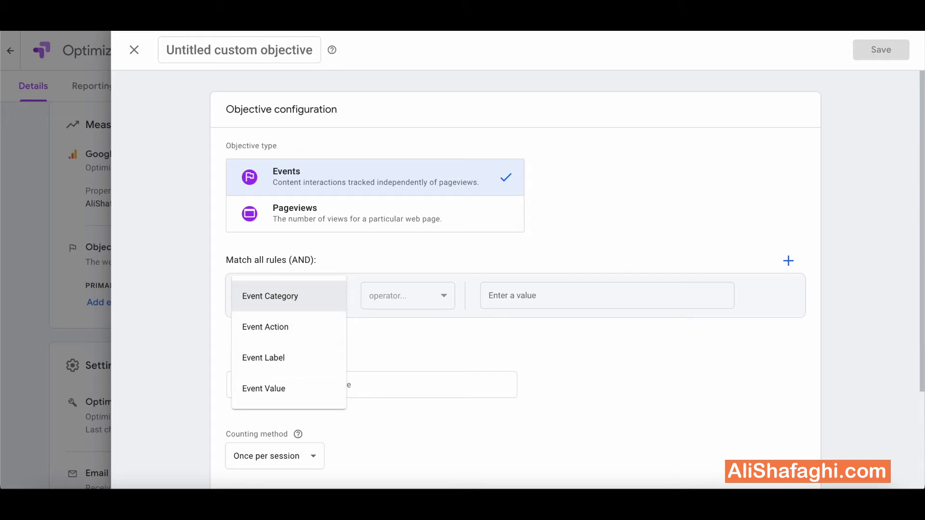
left_click(312, 294)
left_click(407, 296)
left_click(413, 304)
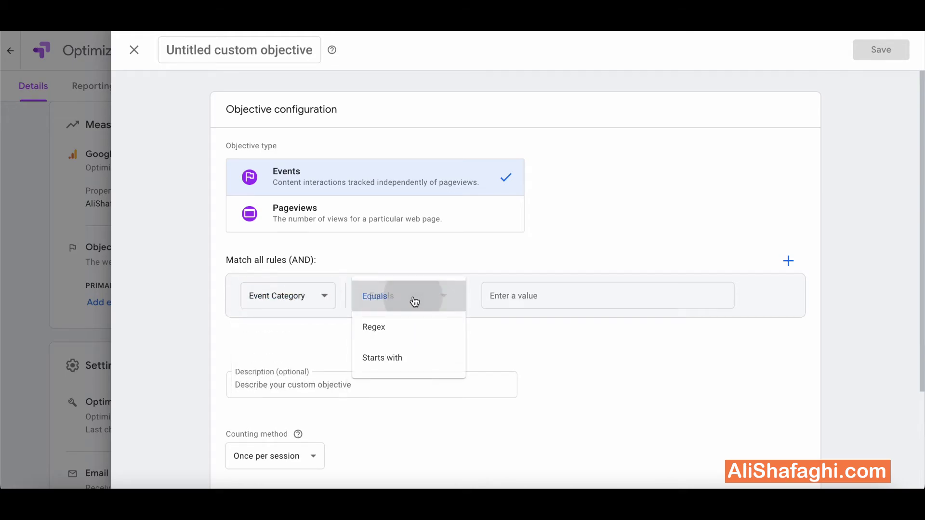
left_click(535, 299)
type("Home Page CTA click")
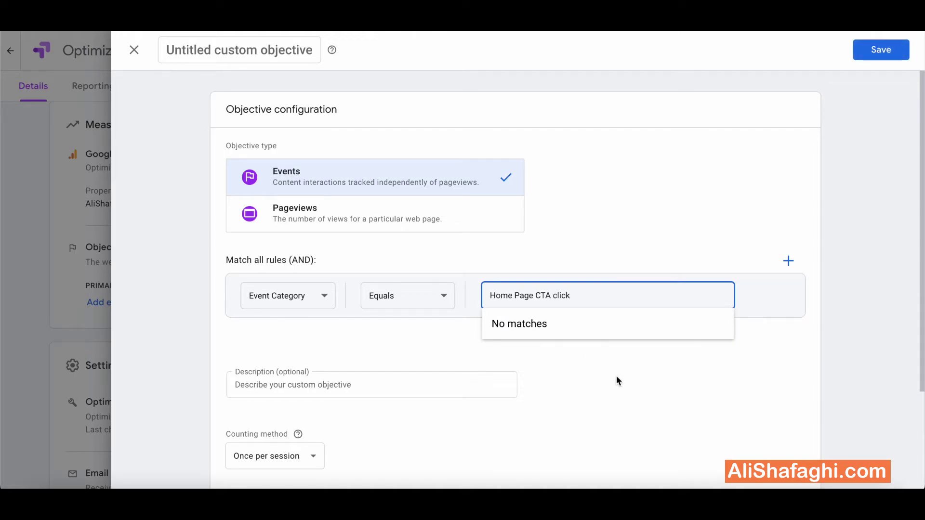
left_click(611, 376)
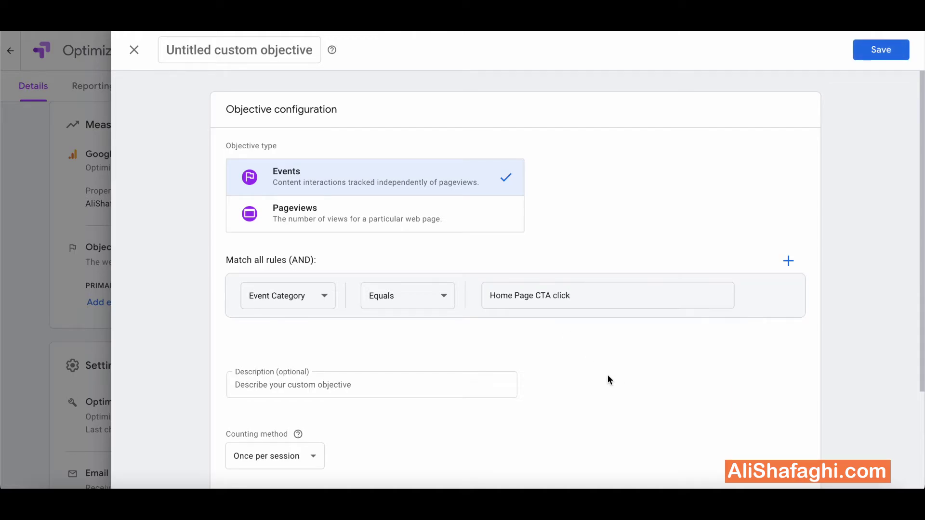
Name the objective 'CTA Clicks' and save it as Test2's objective.
left_click(888, 49)
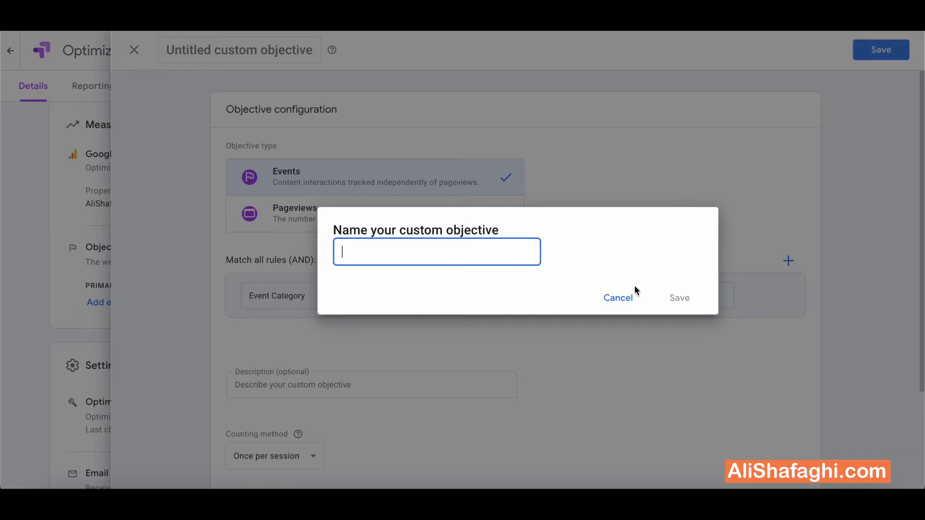
type("CTA CLicks")
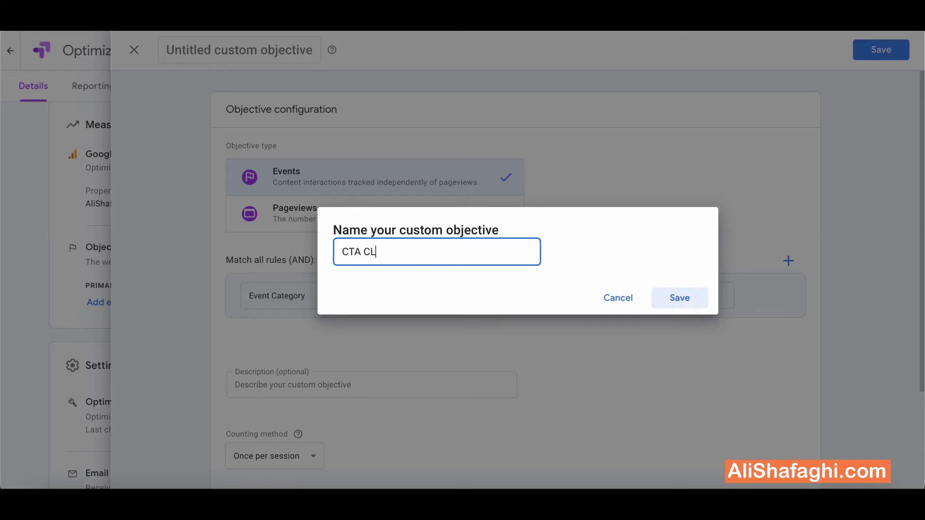
key("BackSpace")
key("BackSpace")
key("BackSpace")
key("BackSpace")
key("BackSpace")
type("licks")
left_click(699, 298)
left_click(882, 48)
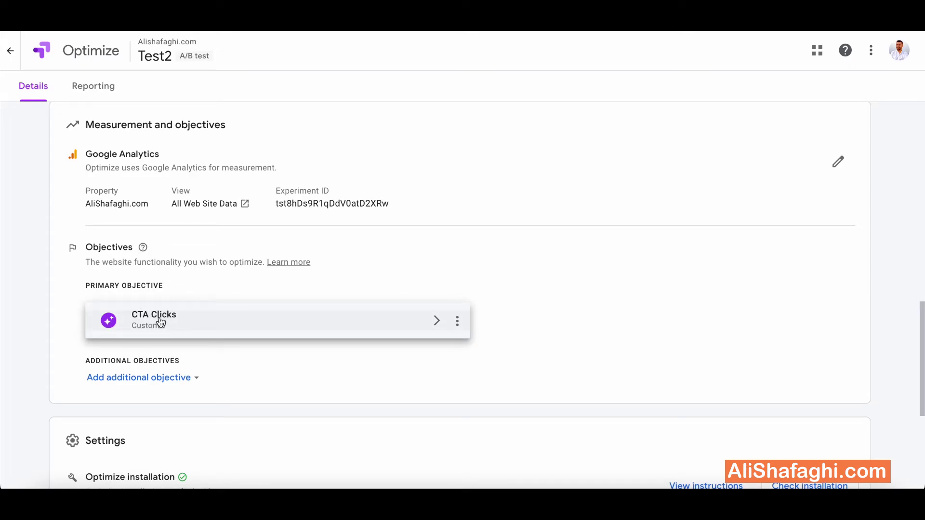
scroll(160, 321, "down", 5)
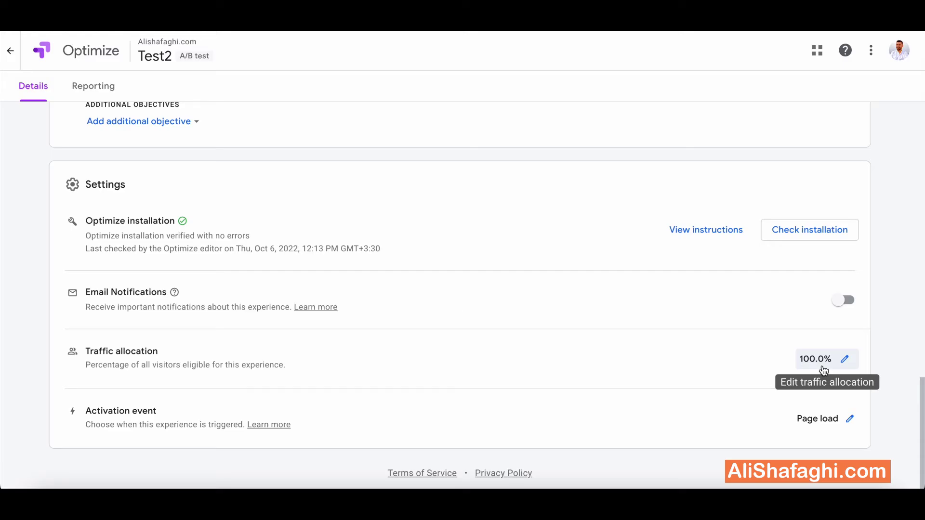
scroll(823, 369, "up", 15)
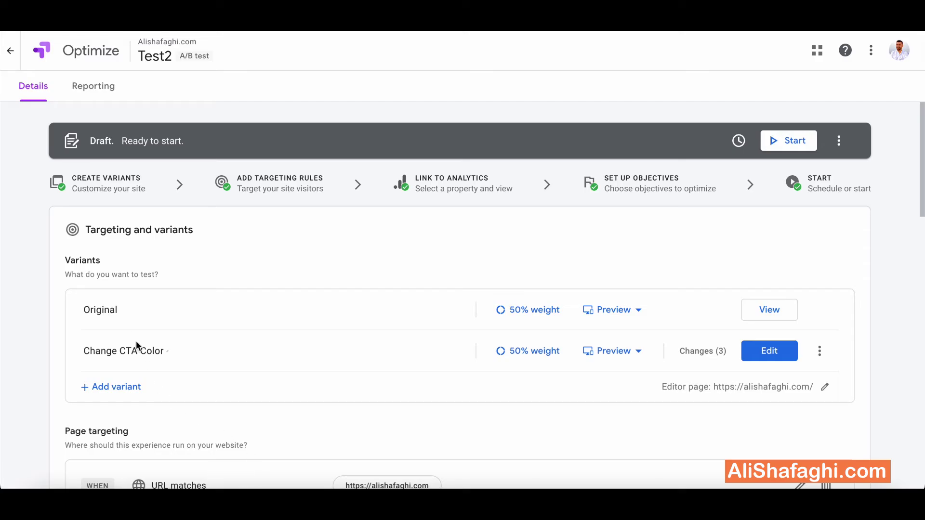
scroll(152, 355, "down", 15)
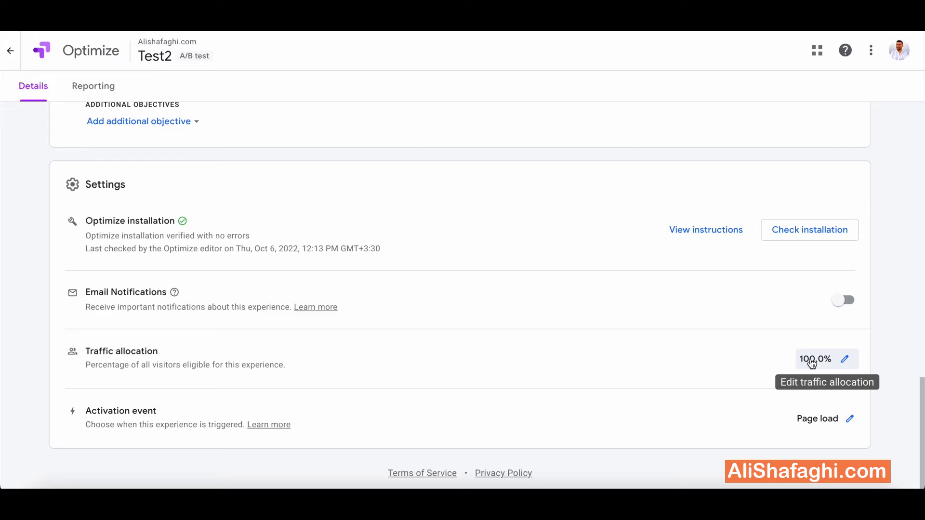
scroll(724, 365, "up", 15)
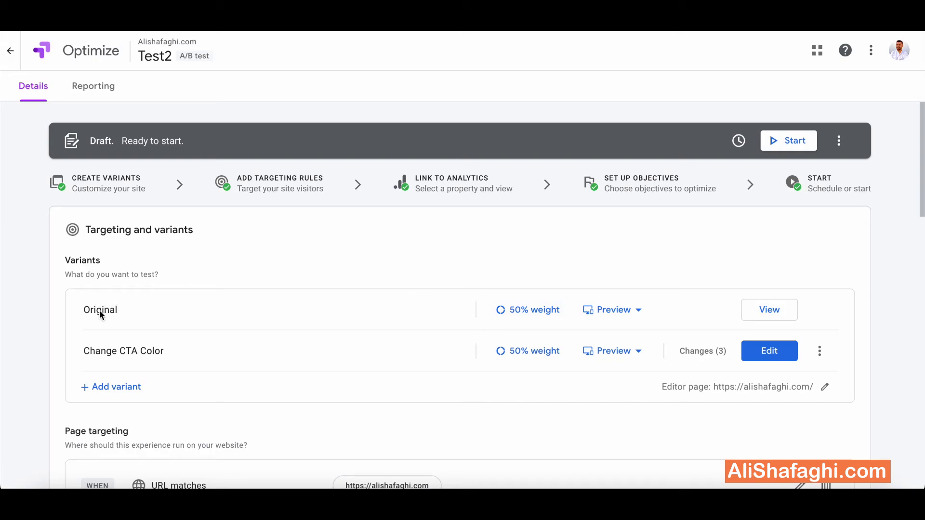
scroll(136, 357, "down", 15)
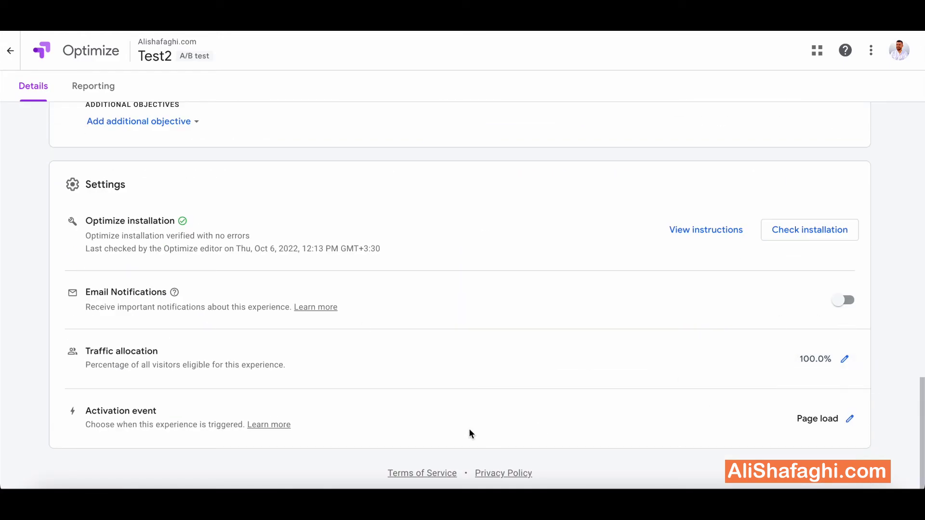
scroll(819, 282, "up", 15)
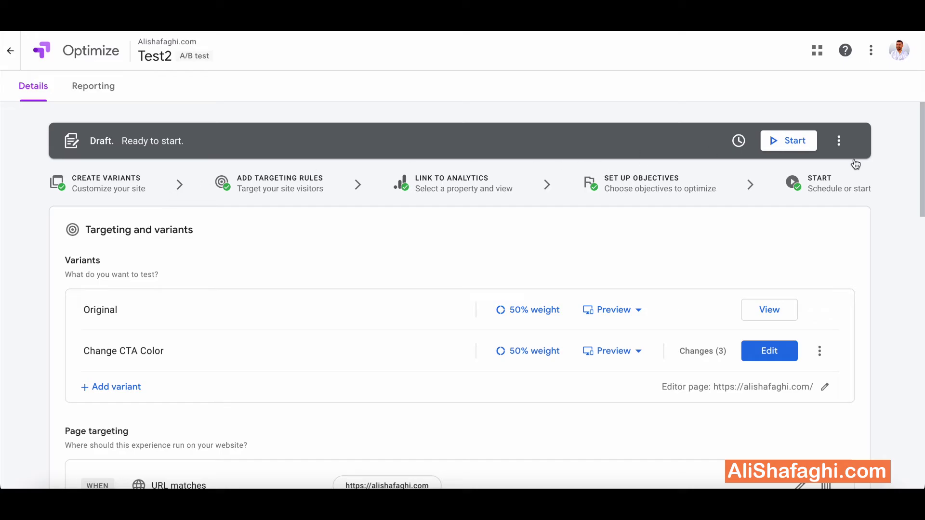
Start the Test2 experiment, then view the Gh-B-Gh multivariate test's report.
left_click(795, 141)
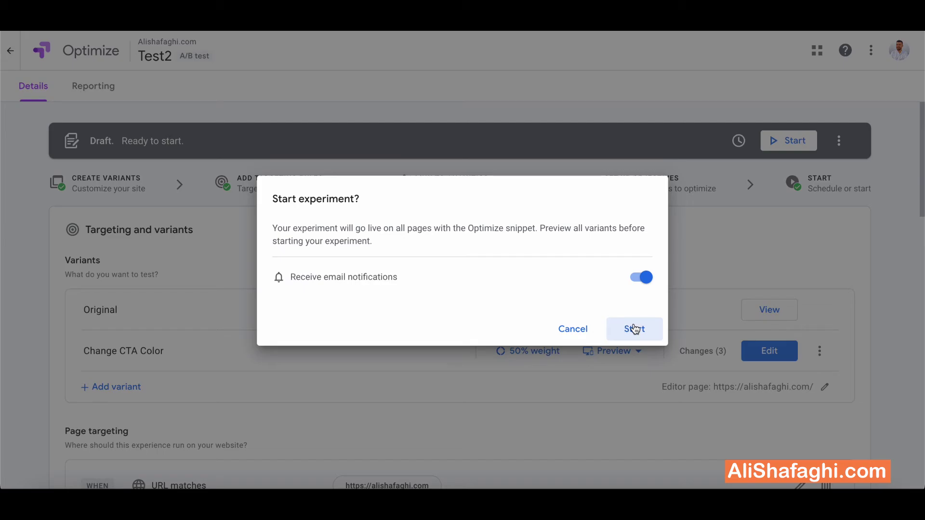
left_click(634, 328)
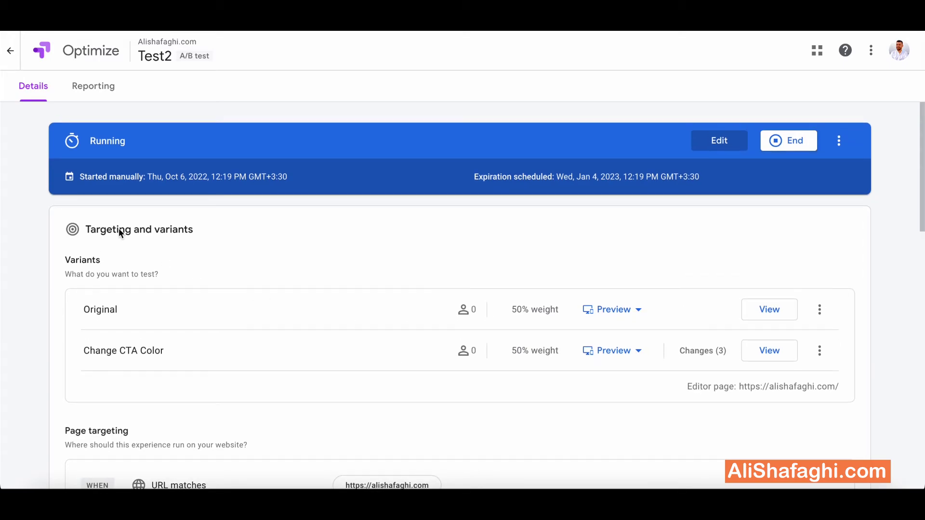
left_click(89, 82)
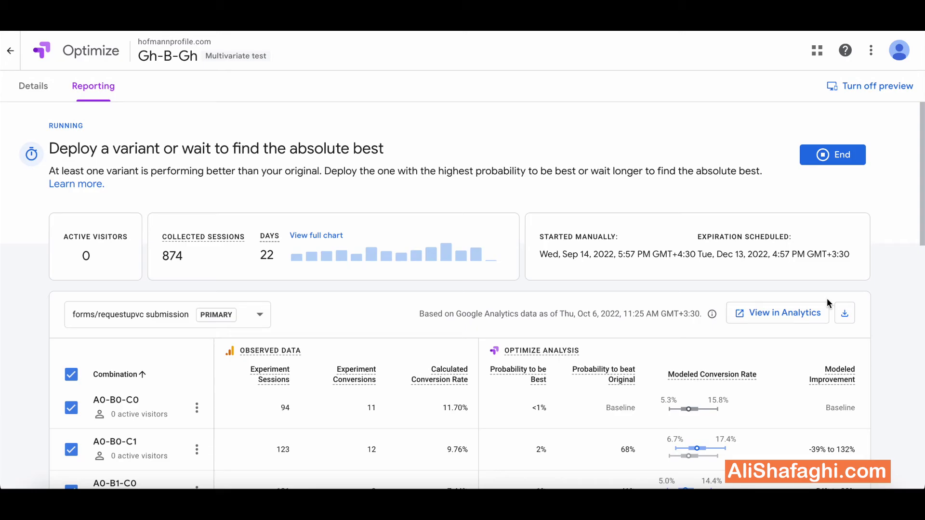
scroll(7, 299, "down", 1)
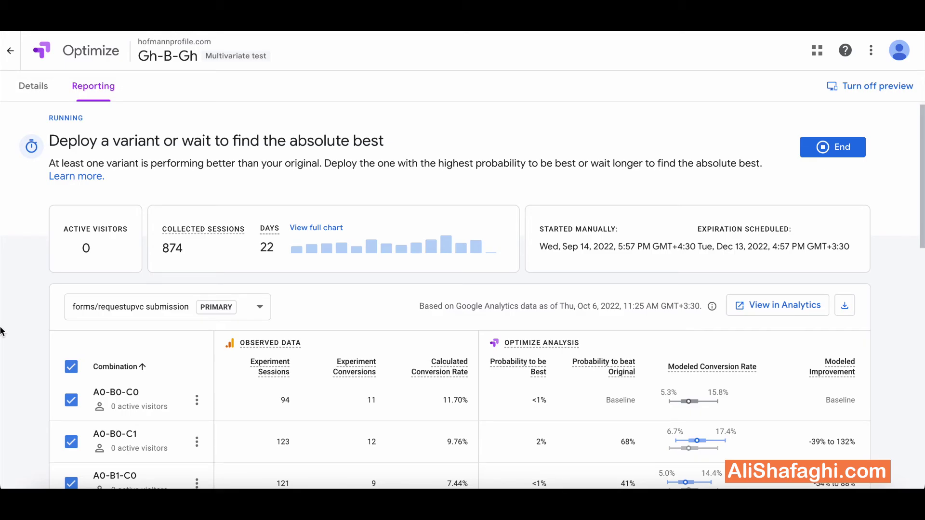
scroll(0, 331, "down", 1)
scroll(0, 331, "up", 1)
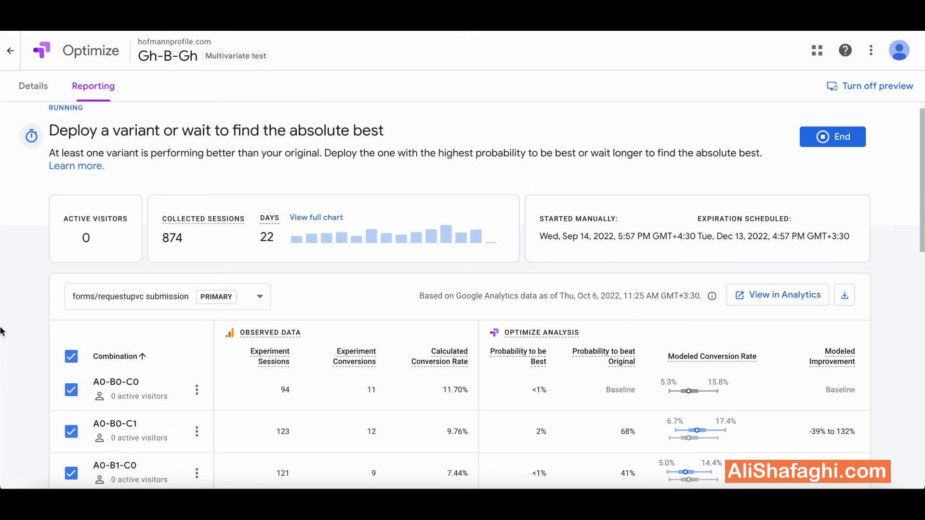
scroll(235, 379, "down", 3)
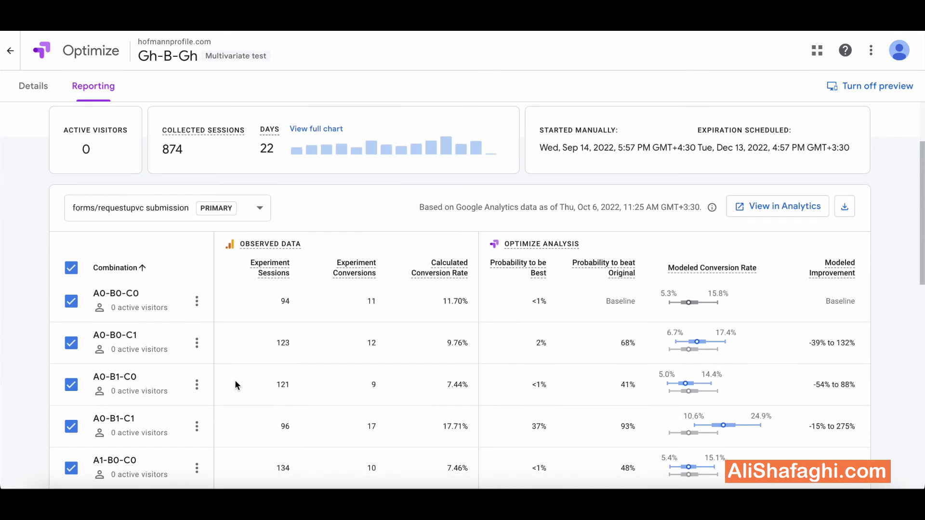
scroll(250, 303, "down", 1)
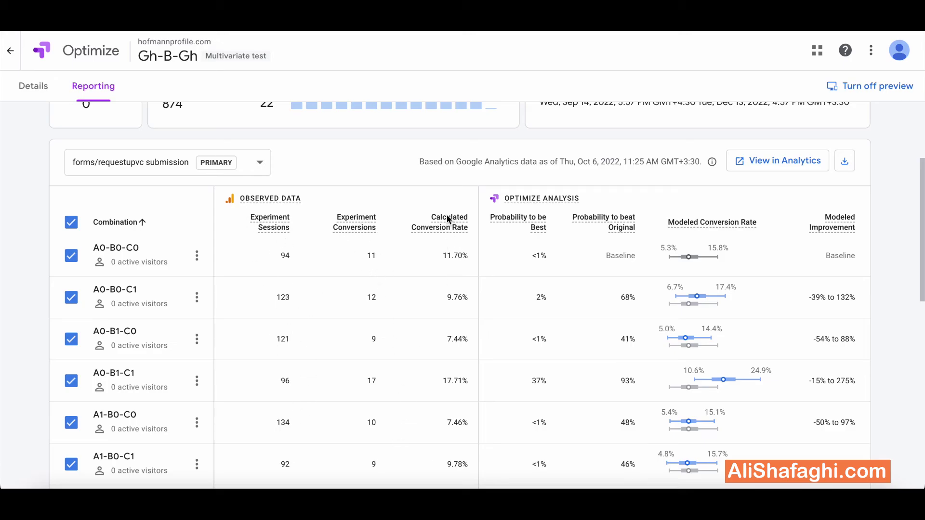
scroll(432, 415, "down", 1)
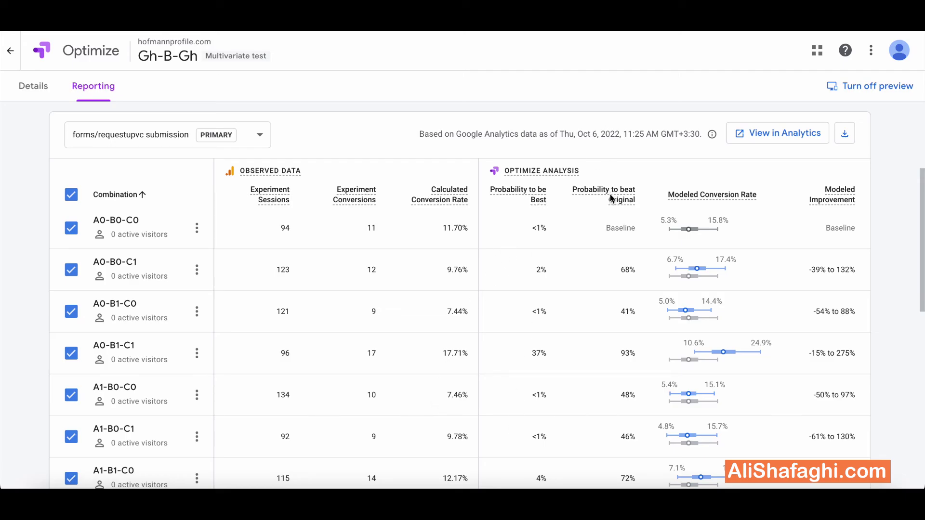
scroll(628, 309, "down", 1)
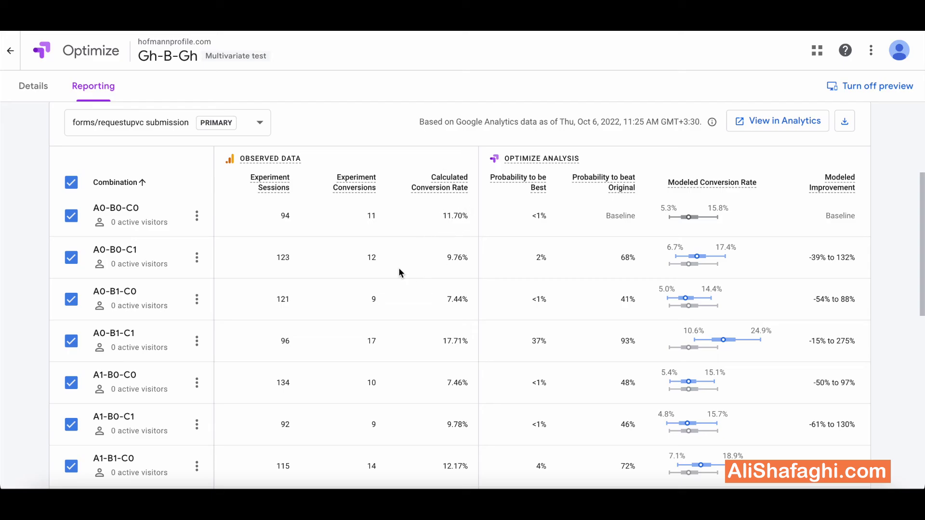
scroll(407, 279, "down", 1)
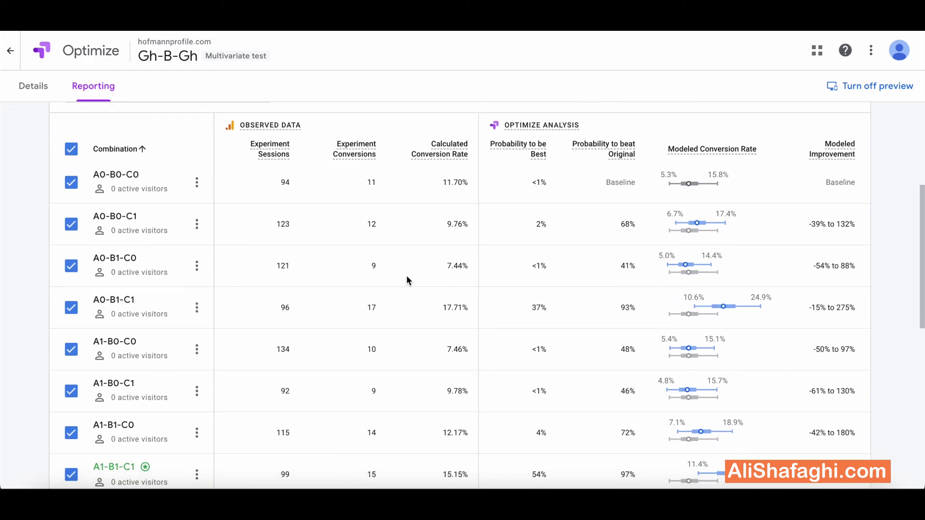
scroll(407, 277, "down", 3)
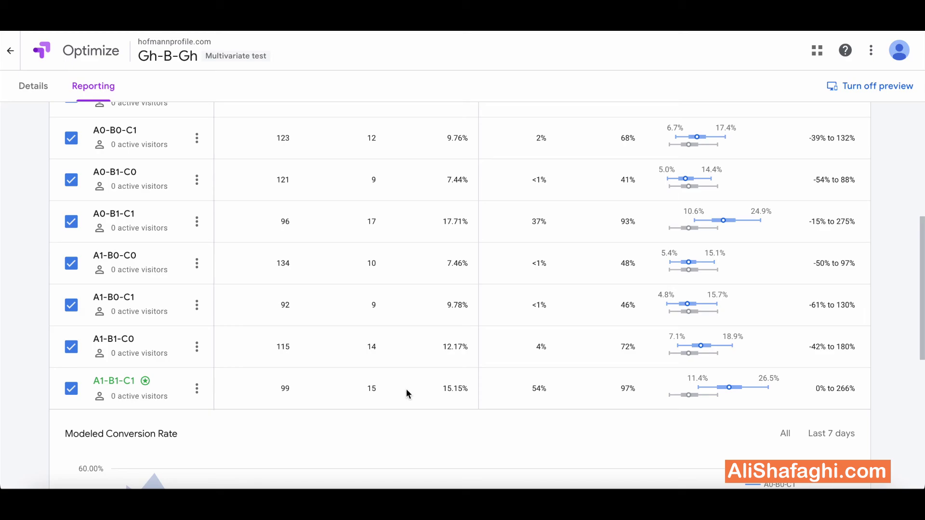
scroll(450, 393, "up", 2)
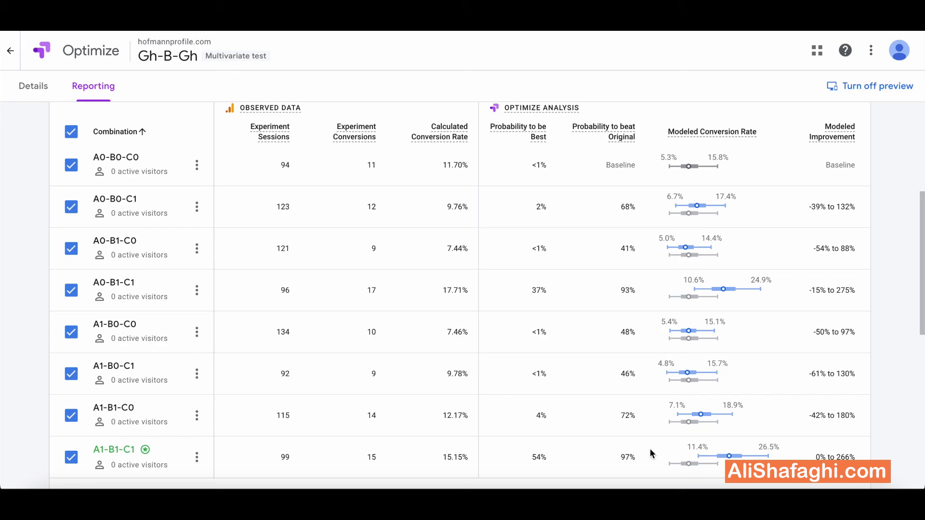
scroll(650, 452, "down", 8)
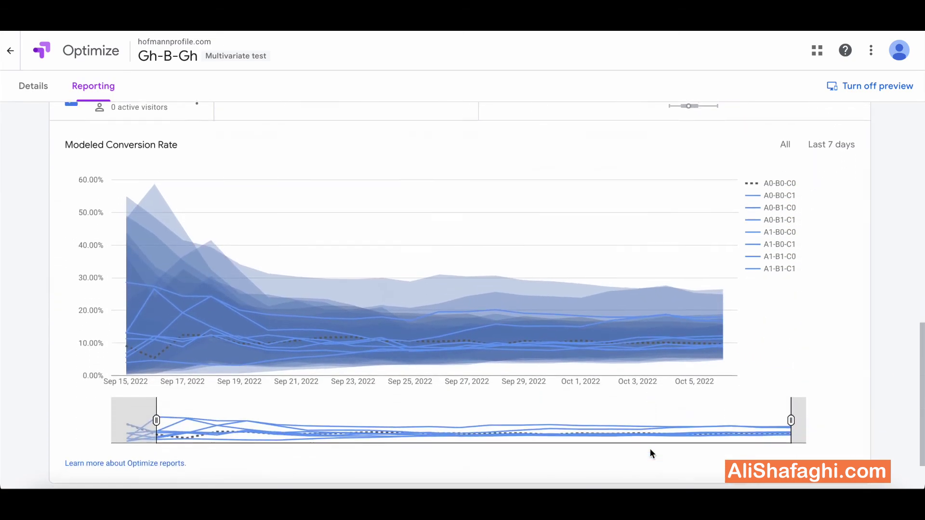
scroll(650, 452, "down", 1)
scroll(650, 452, "up", 3)
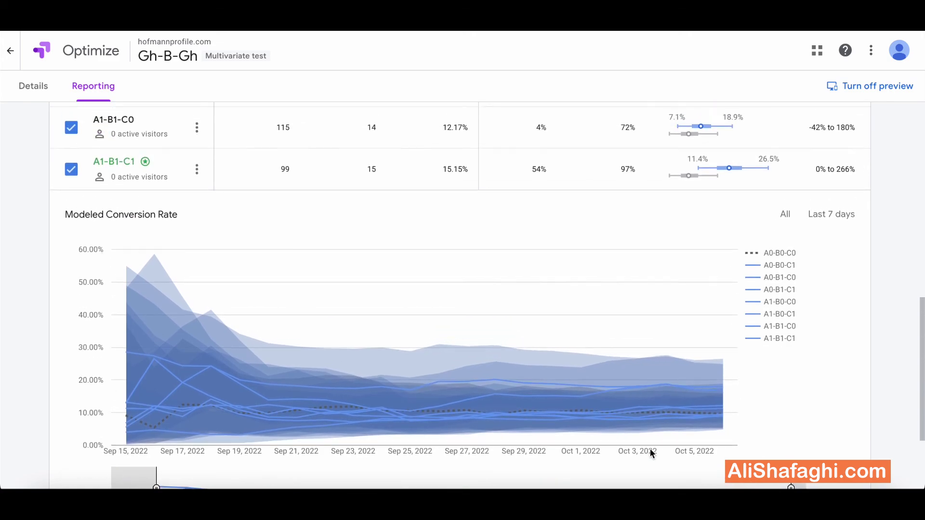
scroll(650, 450, "up", 5)
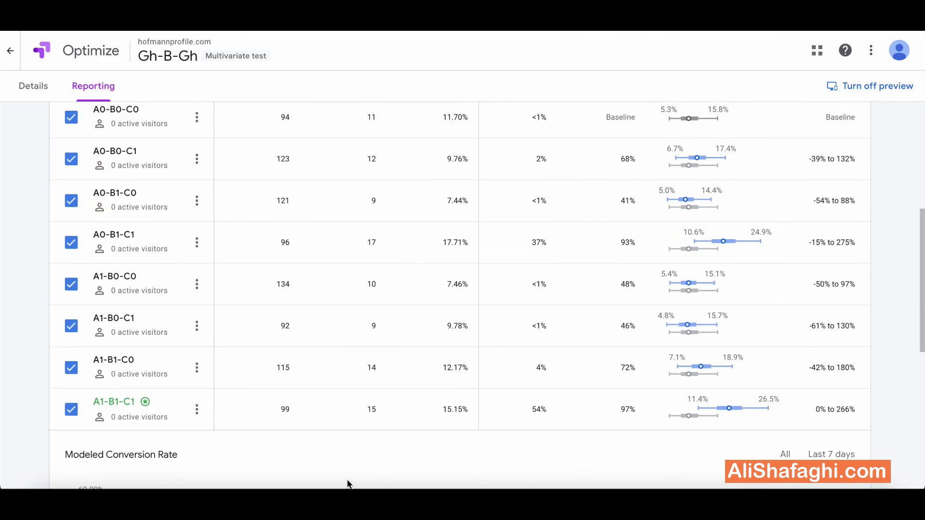
left_click(196, 409)
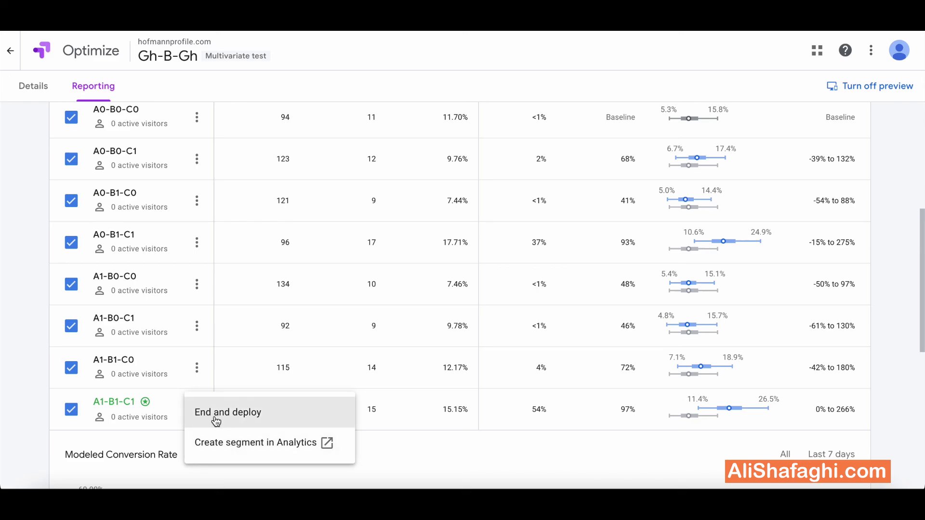
left_click(425, 434)
scroll(426, 433, "up", 5)
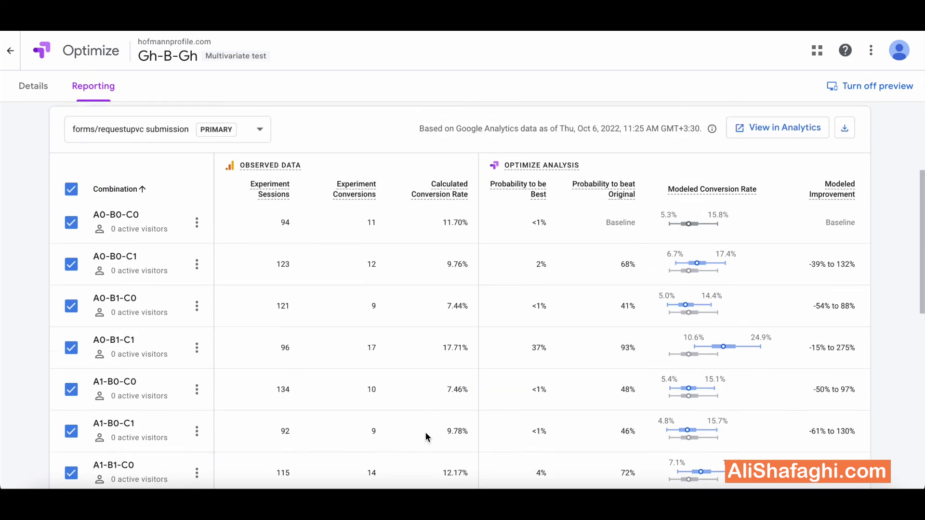
scroll(425, 432, "down", 3)
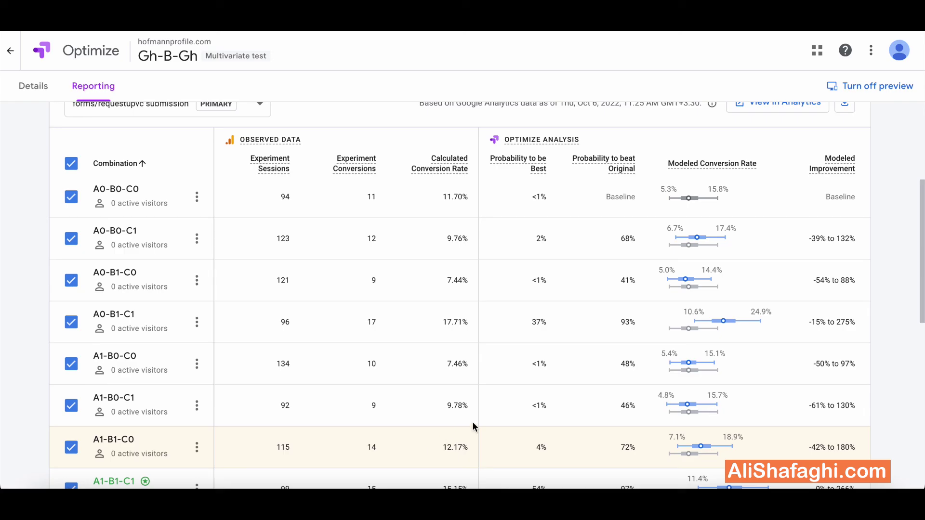
scroll(793, 217, "up", 5)
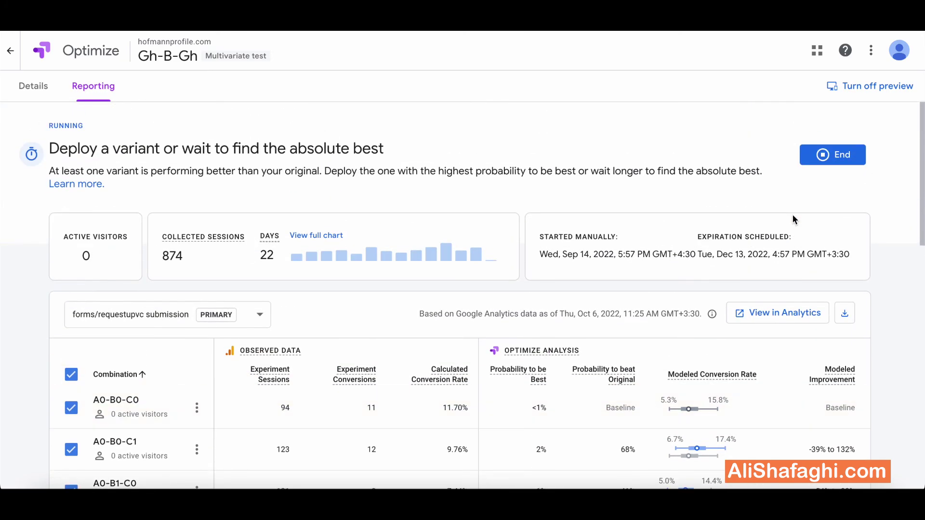